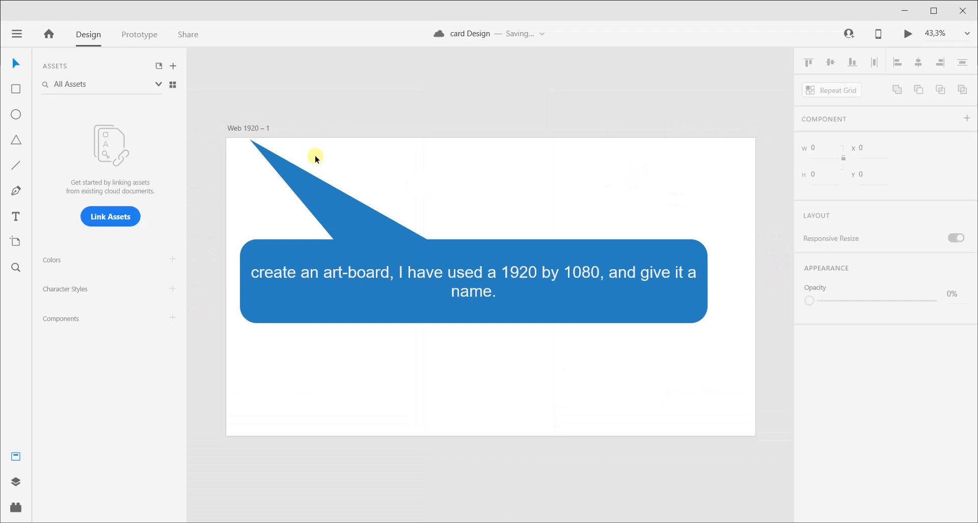
# Rename the 1920 by 1080 artboard as "home".
pyautogui.click(246, 129)
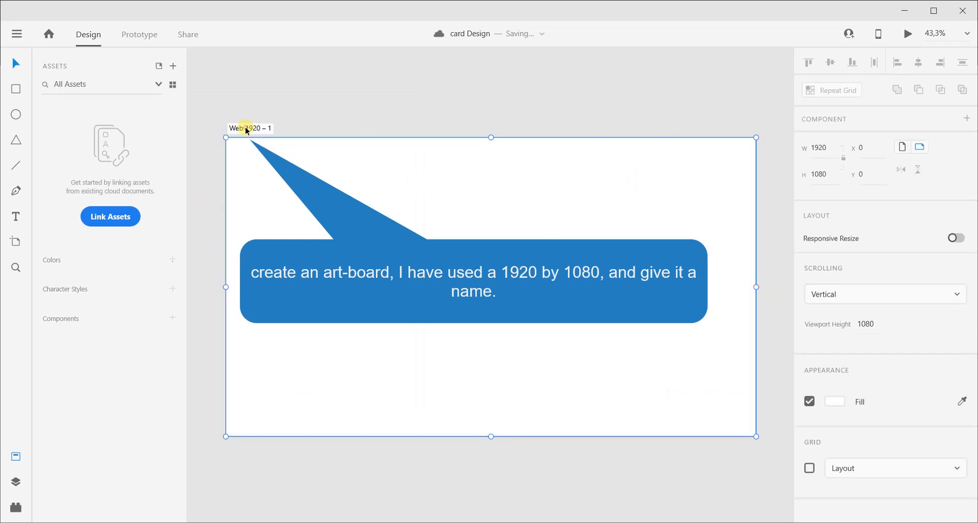
pyautogui.doubleClick(245, 128)
pyautogui.write('ho')
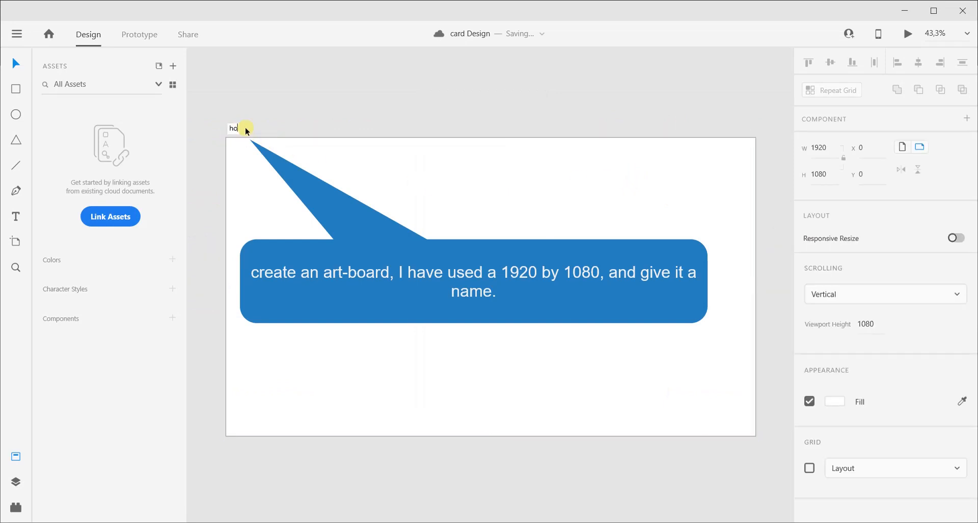
pyautogui.write('me')
pyautogui.press('Return')
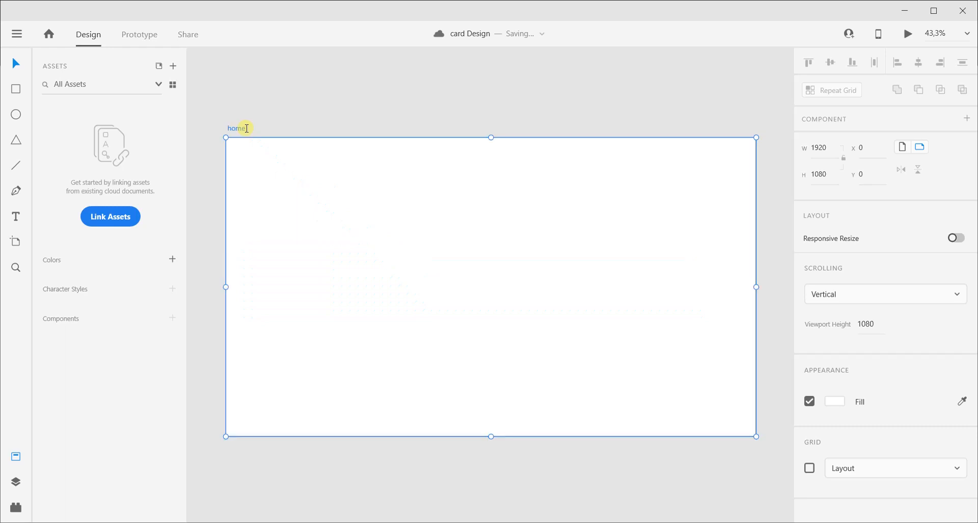
pyautogui.click(258, 99)
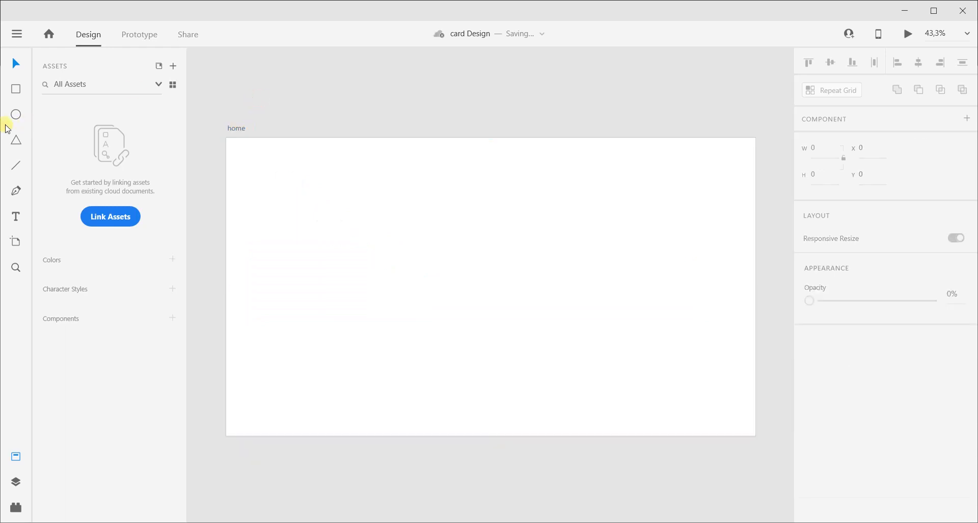
# Draw a rectangle about 606 px high on the artboard and set its width to 630.
pyautogui.click(16, 89)
pyautogui.moveTo(311, 220)
pyautogui.mouseDown()
pyautogui.moveTo(329, 255)
pyautogui.moveTo(420, 311)
pyautogui.moveTo(484, 385)
pyautogui.mouseUp()
pyautogui.click(821, 149)
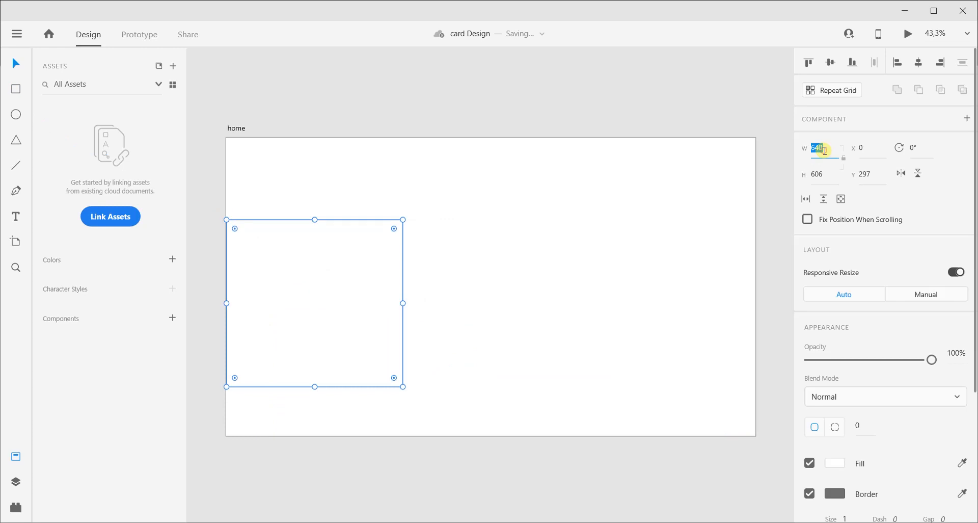
pyautogui.click(825, 147)
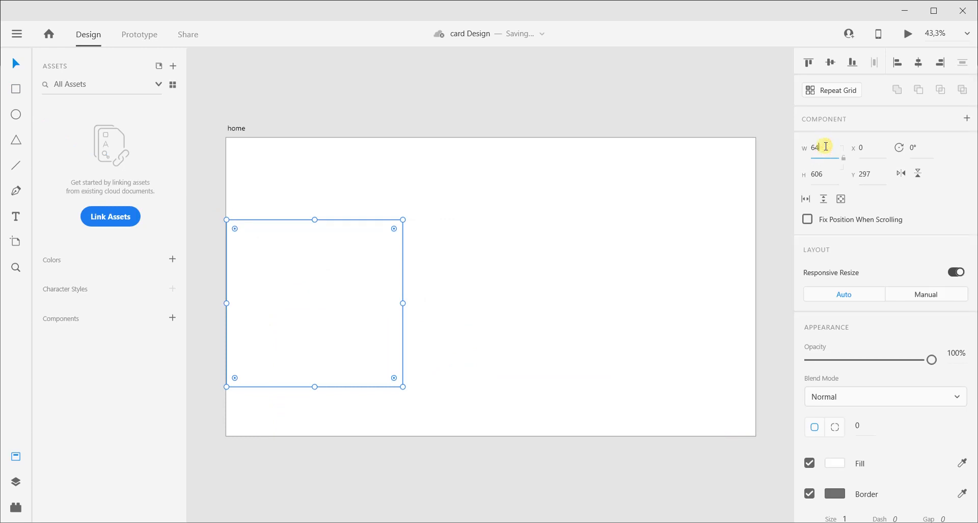
pyautogui.write('30')
pyautogui.press('Return')
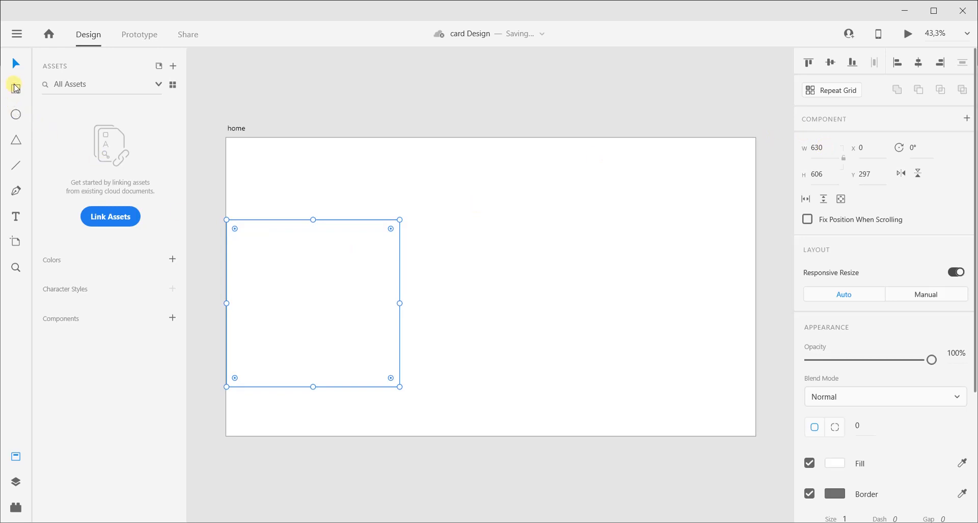
# Move the rectangle to the centre of the artboard and fill it with light grey #C4C4C4.
pyautogui.moveTo(302, 281); pyautogui.dragTo(482, 261)
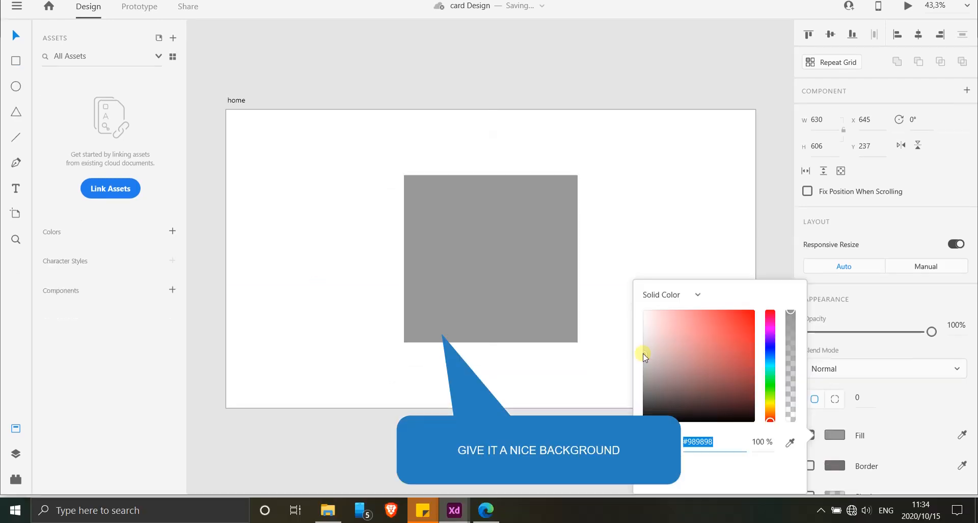
pyautogui.moveTo(646, 354); pyautogui.dragTo(645, 341)
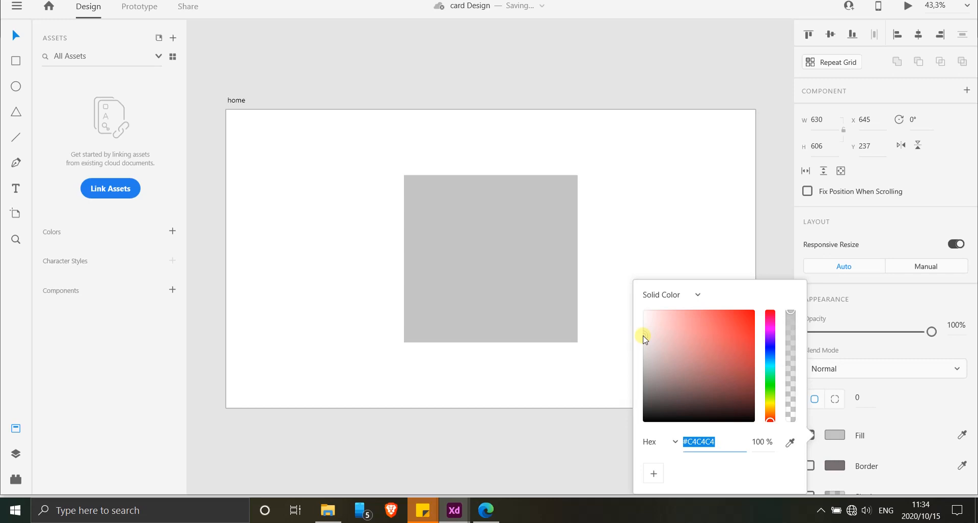
# Add the text "Card heading" near the upper edge of the grey card at font size 57.
pyautogui.click(16, 188)
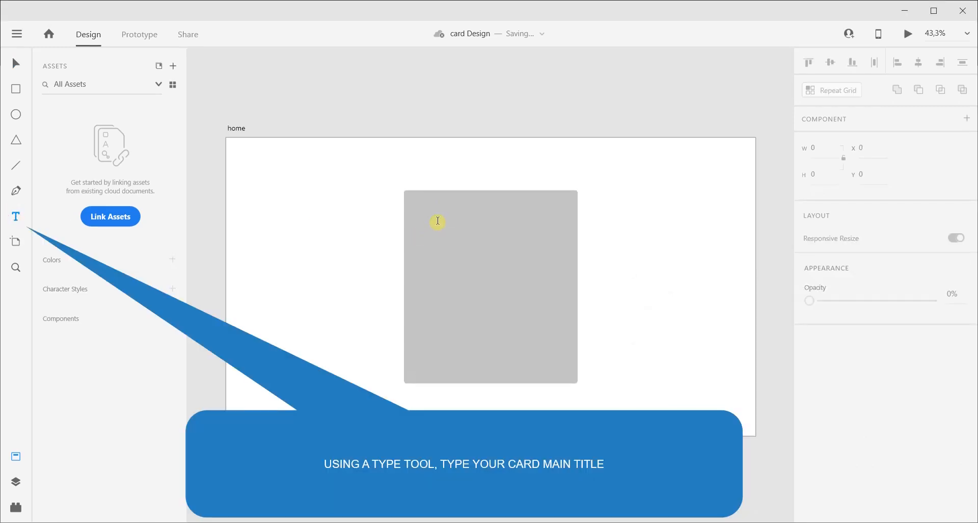
pyautogui.click(438, 221)
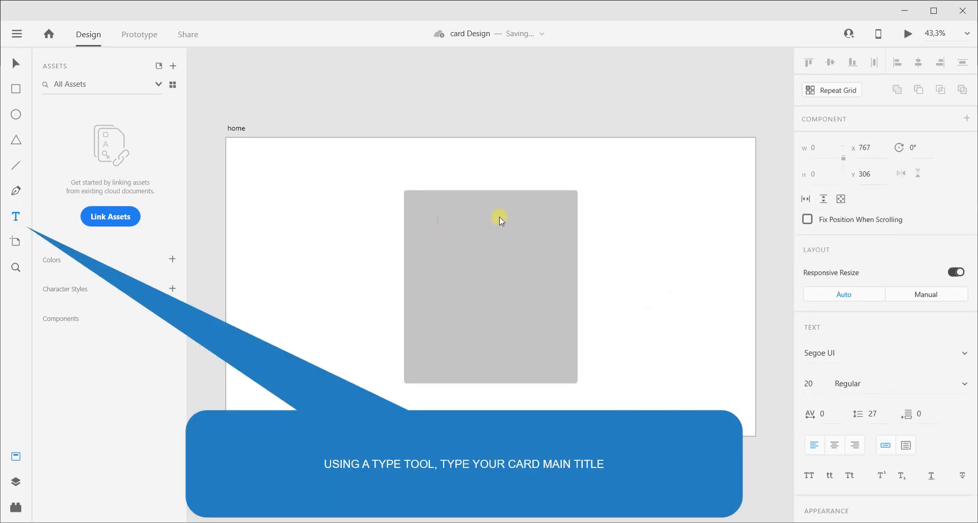
pyautogui.write('Ca')
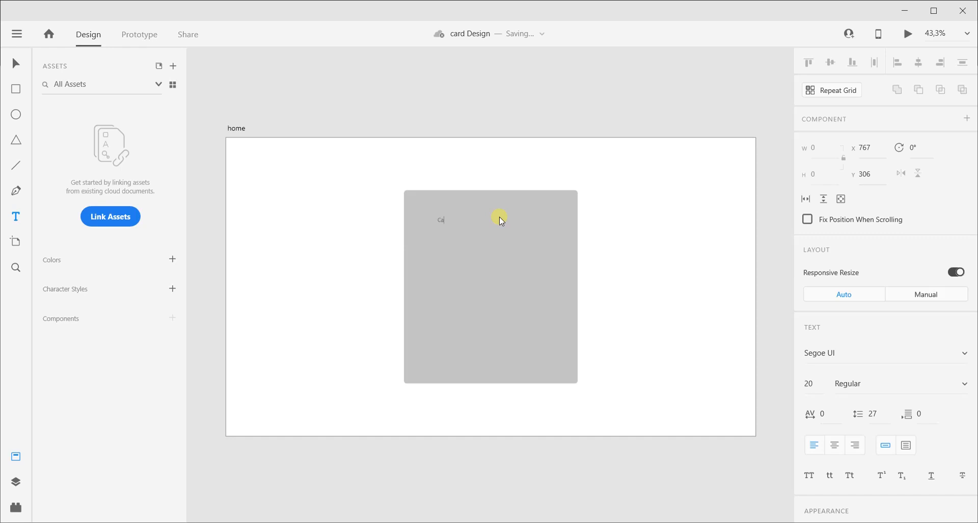
pyautogui.write('rd')
pyautogui.moveTo(454, 224); pyautogui.dragTo(494, 211)
pyautogui.moveTo(494, 211); pyautogui.dragTo(495, 211)
# Set the card heading's font to Poppins with Medium weight.
pyautogui.click(822, 353)
pyautogui.write('Poppins')
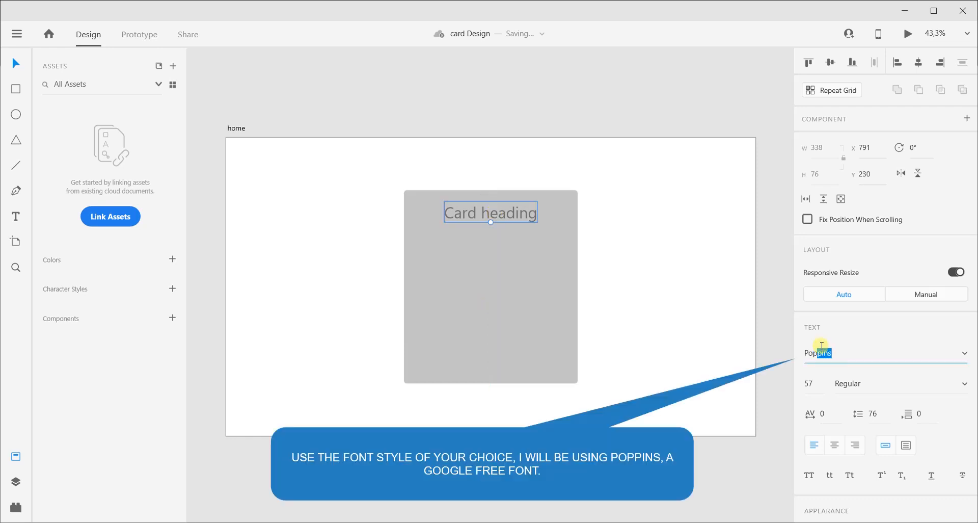
pyautogui.press('Return')
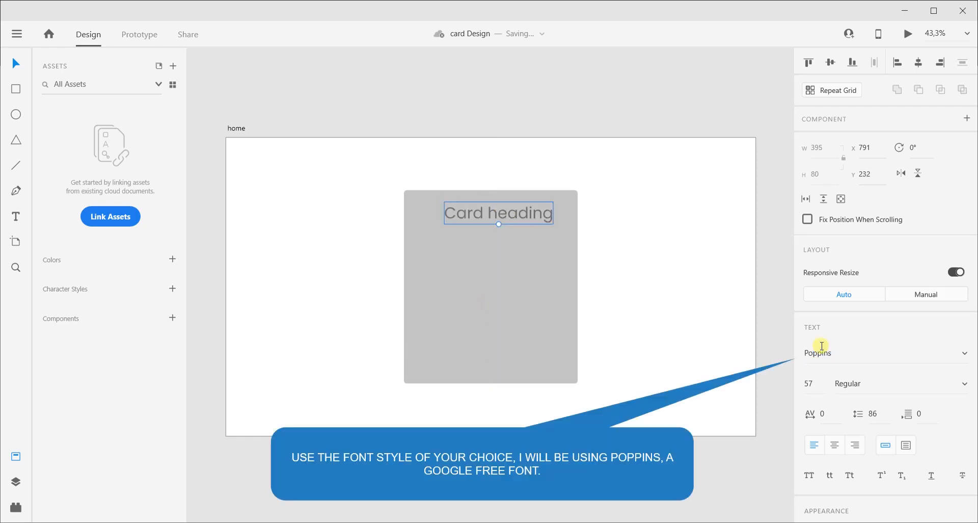
pyautogui.click(953, 374)
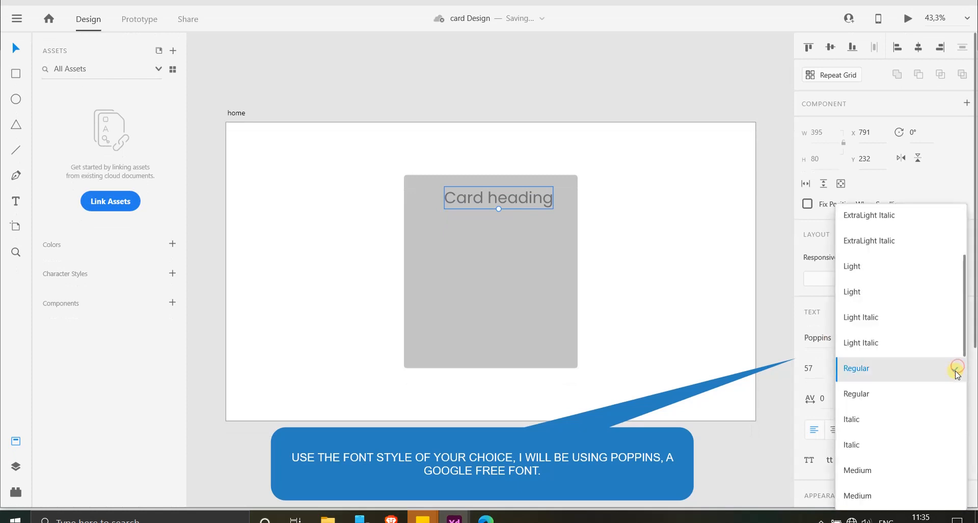
pyautogui.click(866, 456)
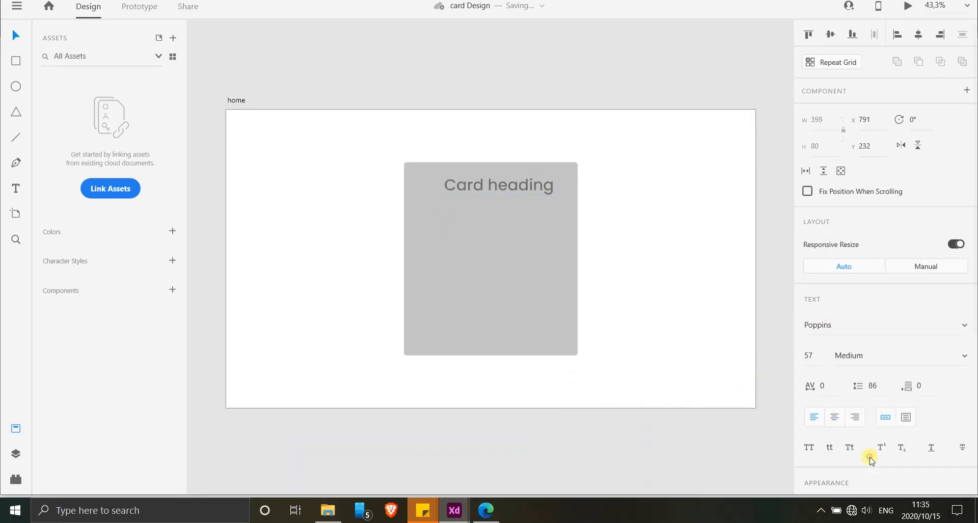
# Place a copy of the heading just below the original and set the copy's font weight to Regular.
pyautogui.moveTo(512, 188); pyautogui.dragTo(478, 239)
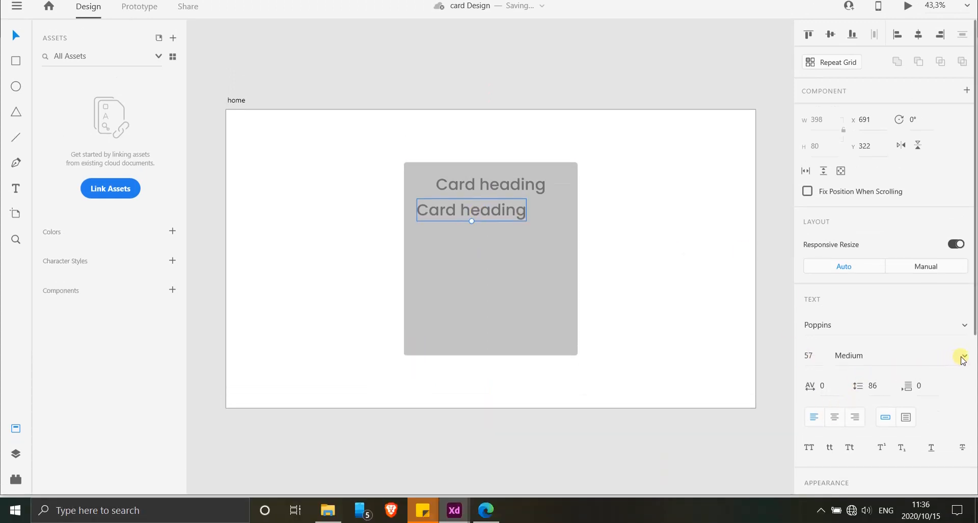
pyautogui.click(963, 358)
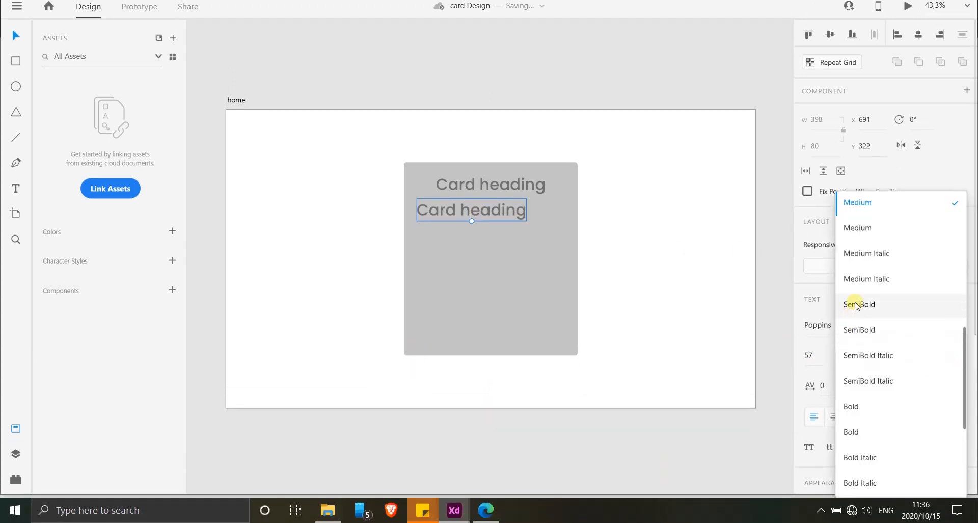
pyautogui.scroll(4, 857, 249)
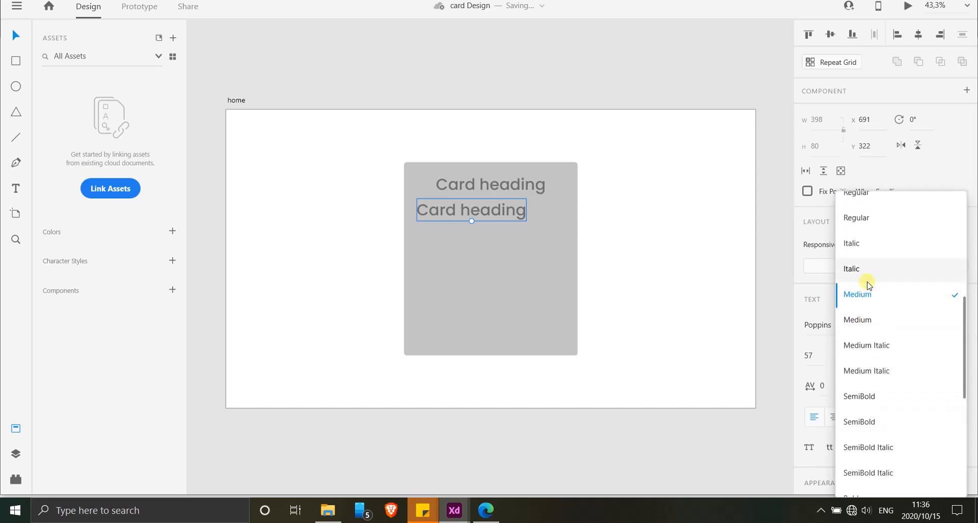
pyautogui.click(866, 220)
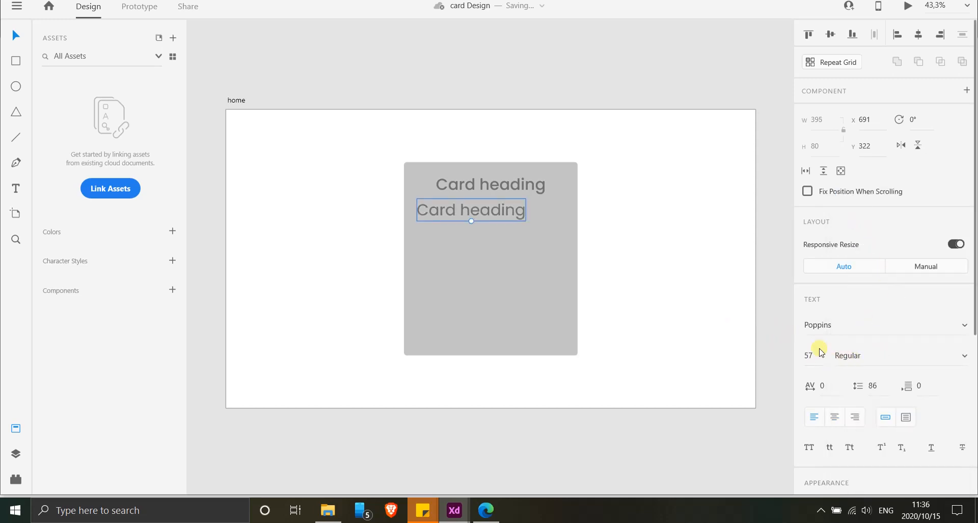
# Replace the copied heading's text with "Small Title" at font size 41.
pyautogui.doubleClick(452, 214)
pyautogui.write('Small Title')
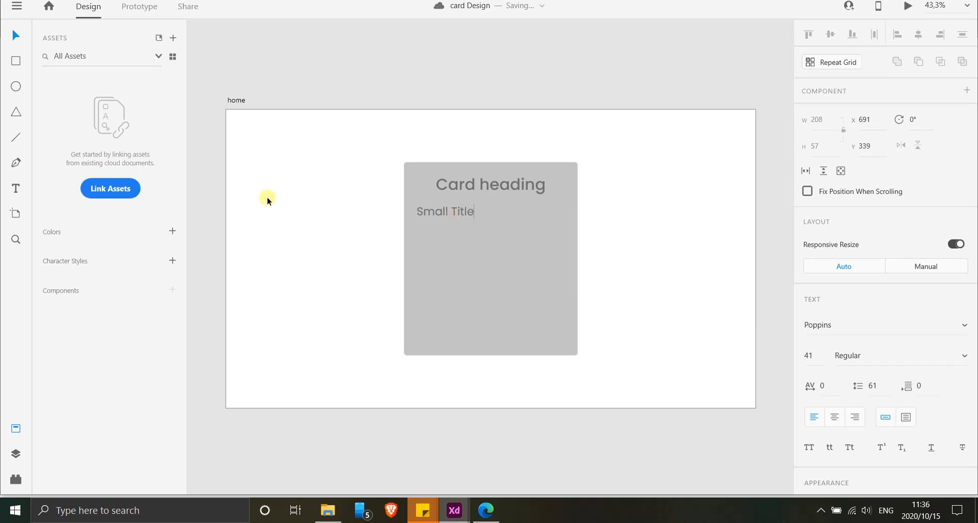
pyautogui.click(15, 35)
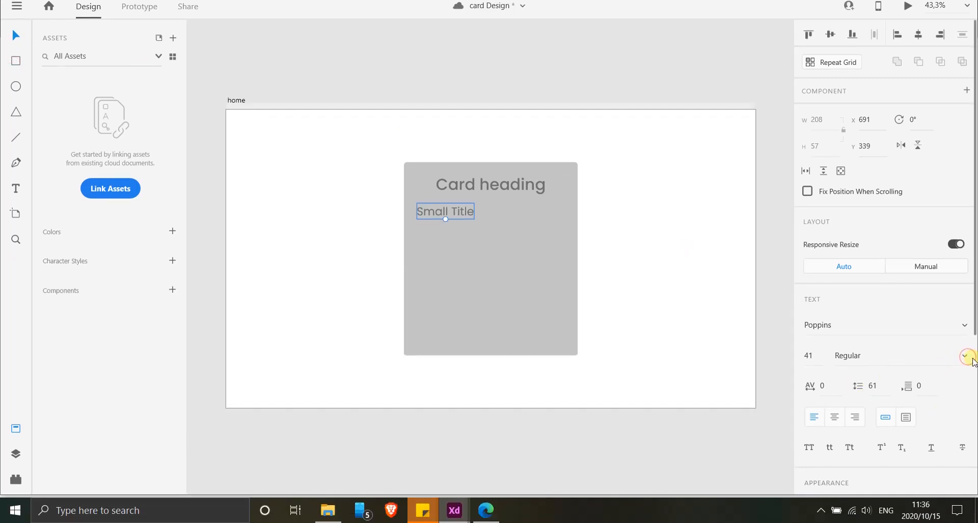
# Set the font weight of "Small Title" to Medium and that of "Card heading" to SemiBold.
pyautogui.click(965, 356)
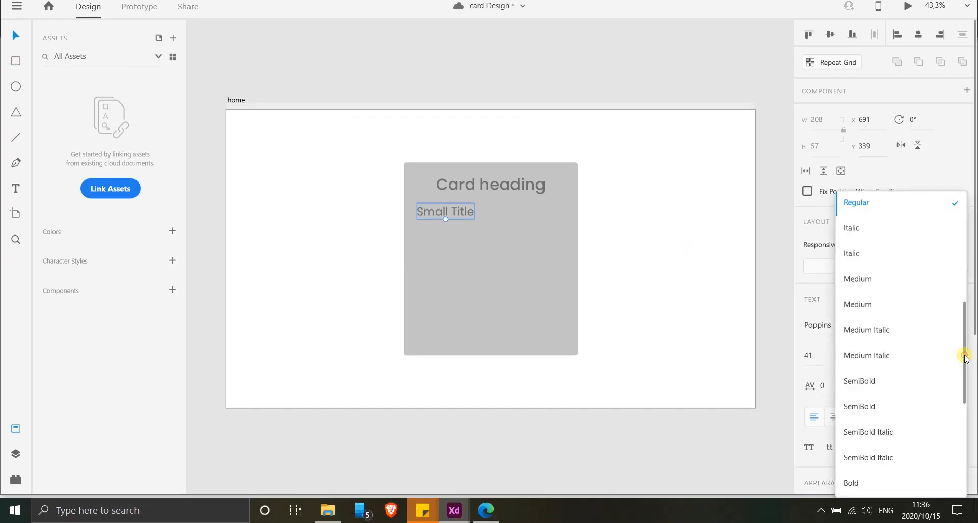
pyautogui.click(856, 277)
pyautogui.click(466, 182)
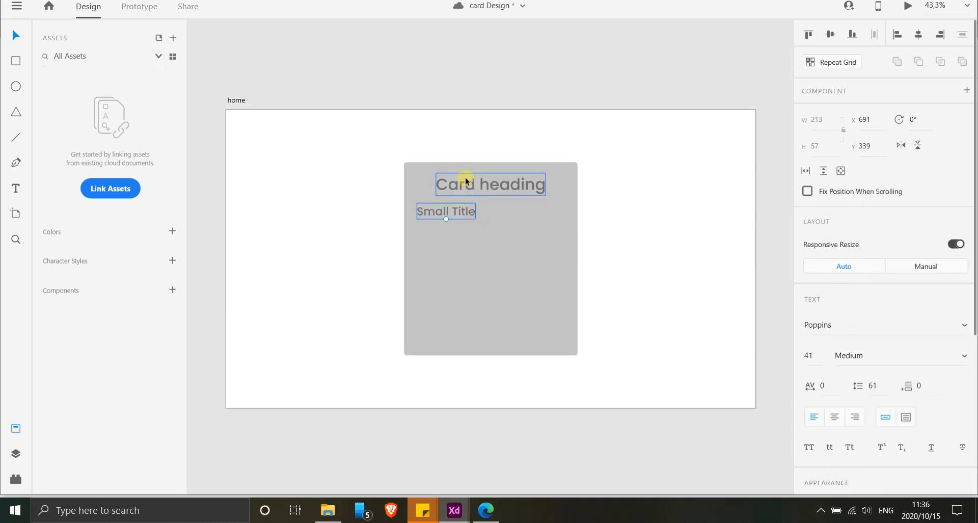
pyautogui.click(965, 358)
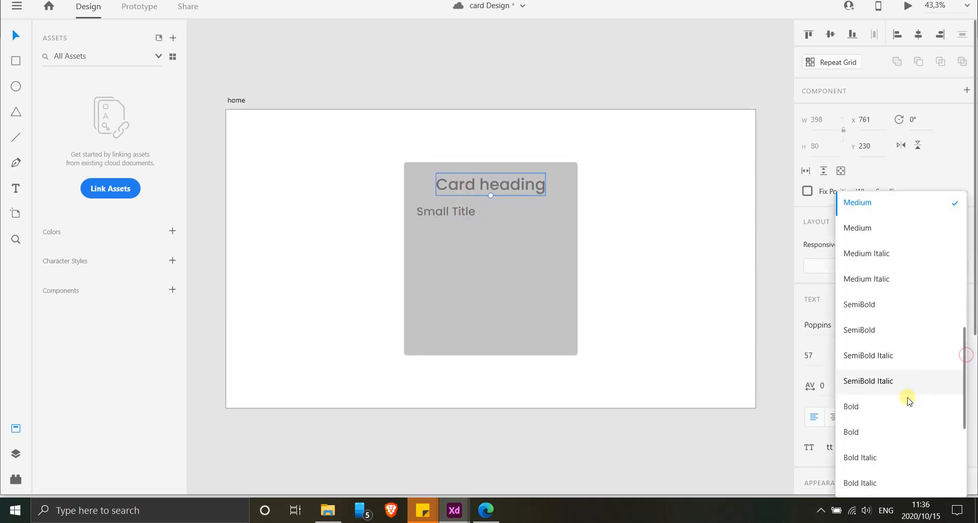
pyautogui.click(858, 331)
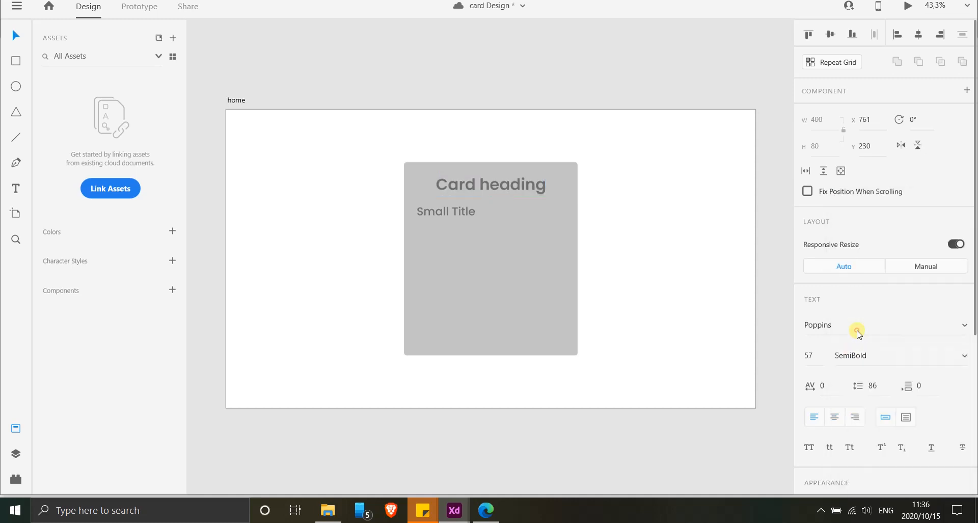
pyautogui.click(439, 220)
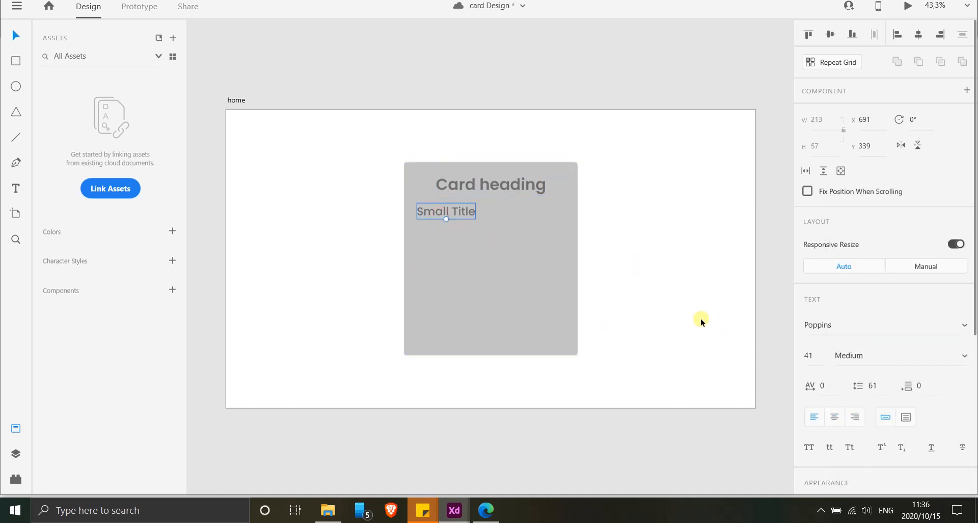
pyautogui.click(764, 282)
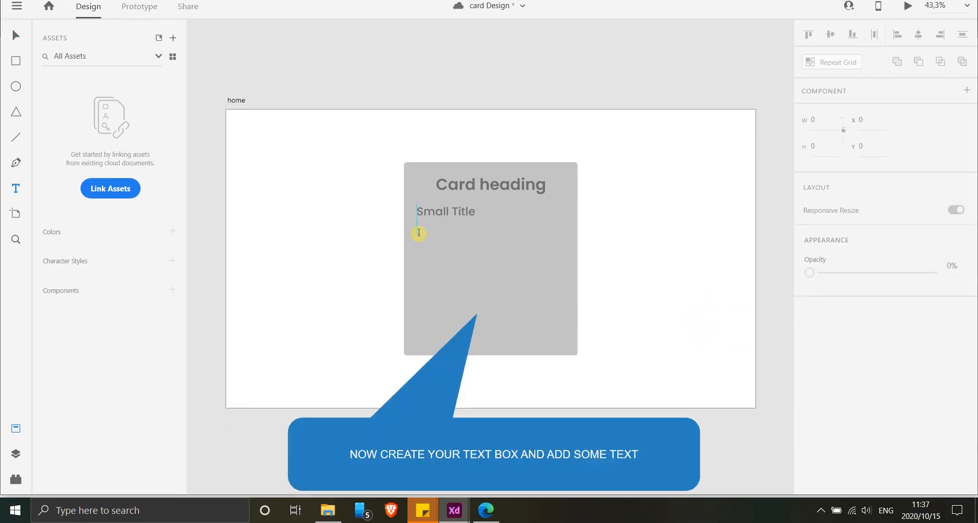
# Add a text area about 558 by 273 px below the small title and fill it with size 30 Poppins placeholder text.
pyautogui.moveTo(419, 233); pyautogui.dragTo(569, 306)
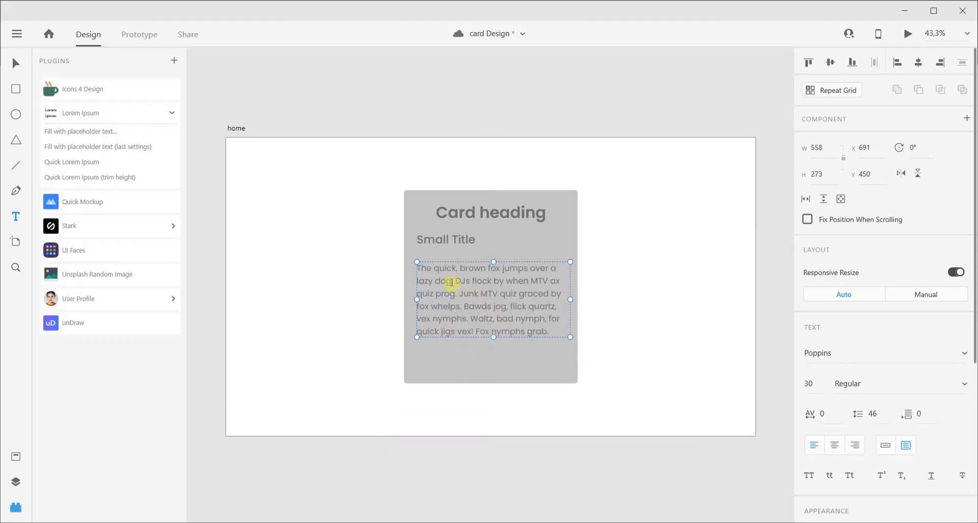
pyautogui.click(286, 237)
pyautogui.click(463, 320)
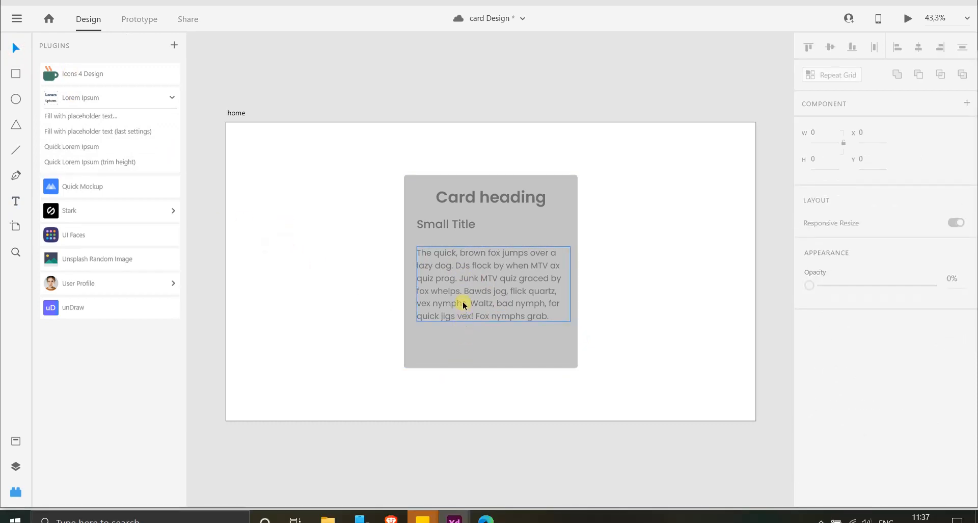
pyautogui.click(626, 363)
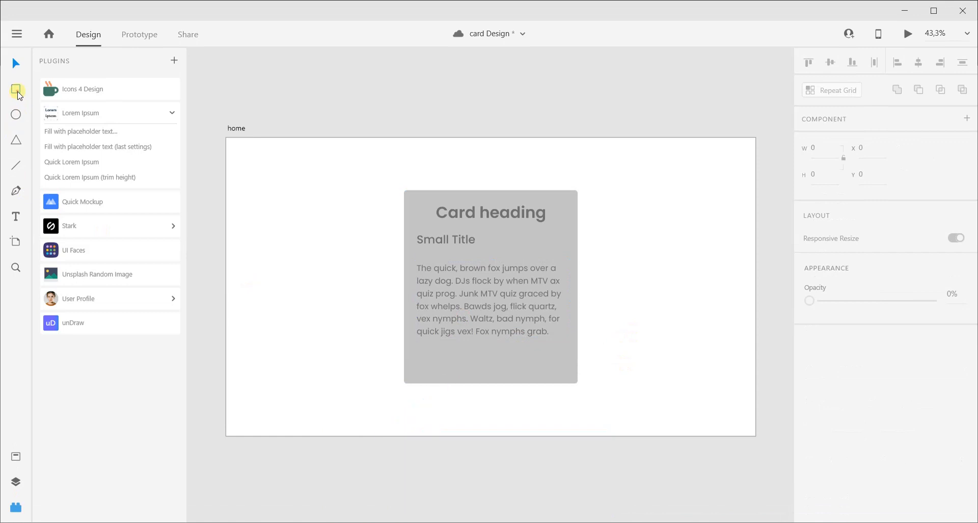
# Draw a button rectangle about 571 by 76 px near the card's lower edge and set its corner radius to 10.
pyautogui.click(17, 91)
pyautogui.moveTo(414, 353); pyautogui.dragTo(571, 375)
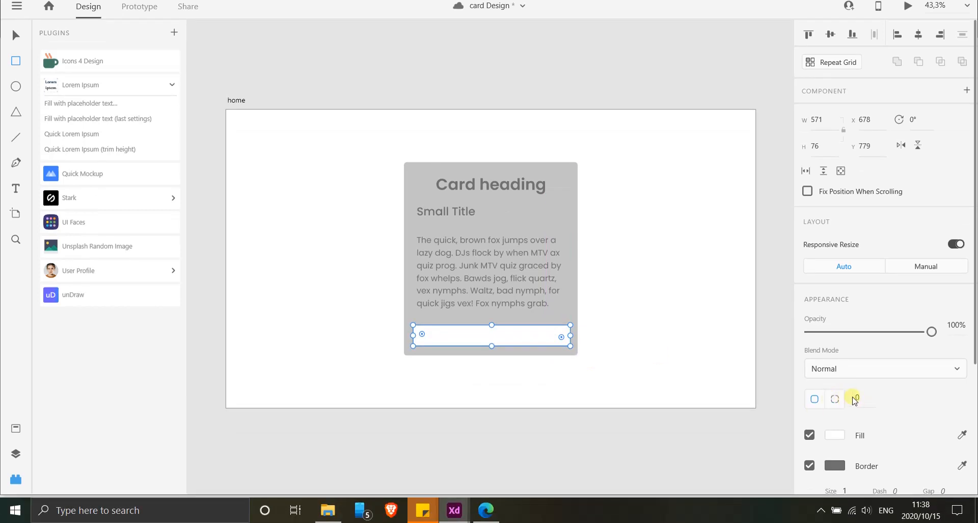
pyautogui.click(860, 396)
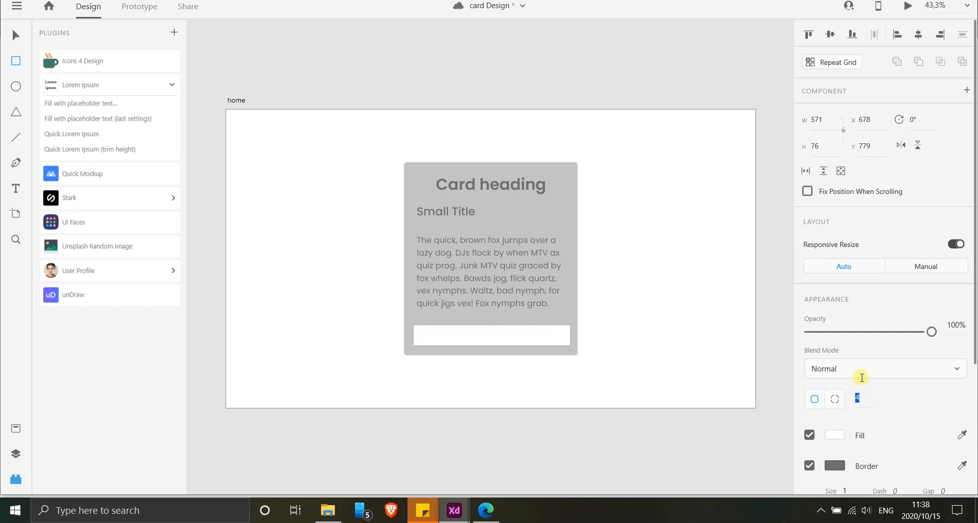
pyautogui.press('Return')
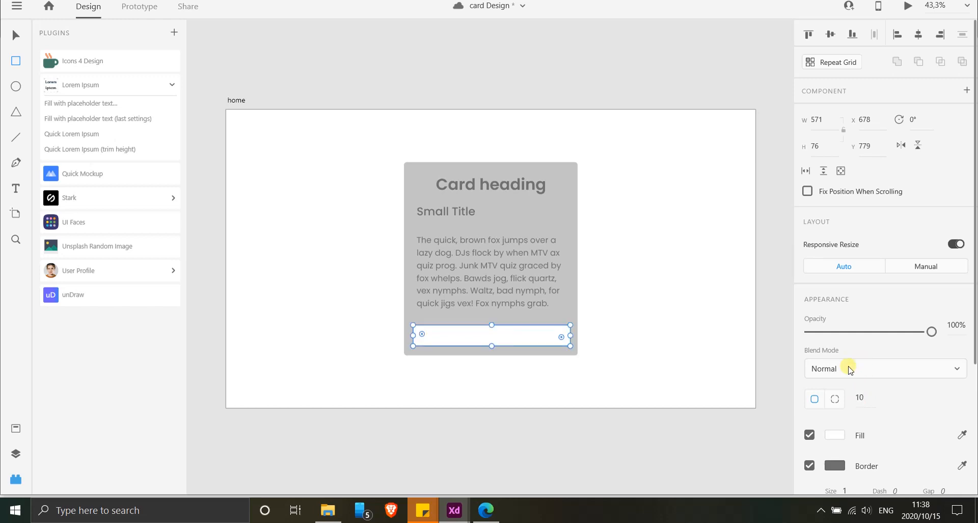
# Remove the button rectangle's border and add the text label "Read More" on top of it.
pyautogui.click(810, 465)
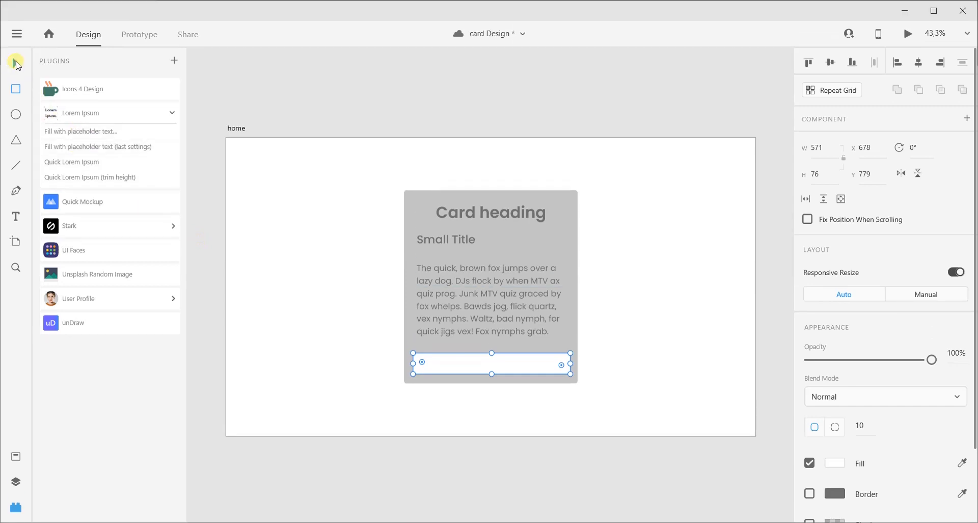
pyautogui.click(279, 70)
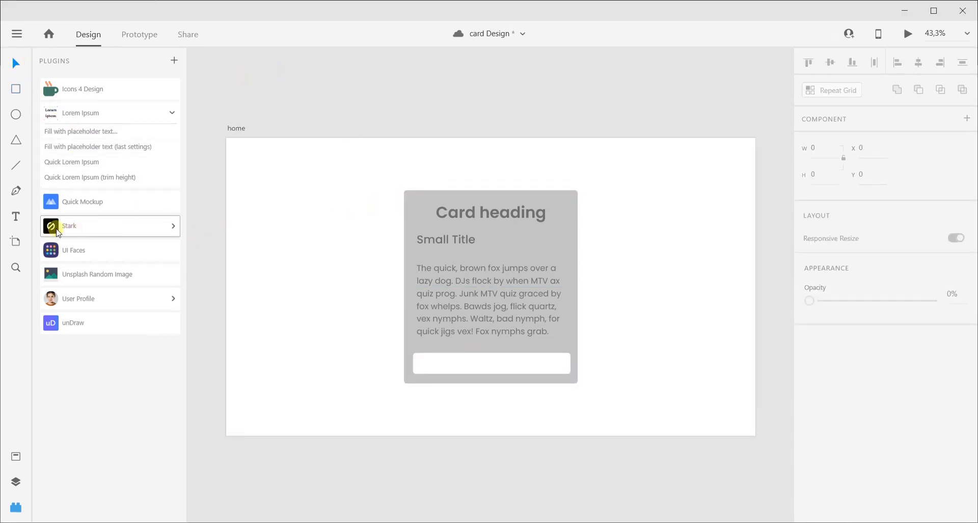
pyautogui.click(13, 217)
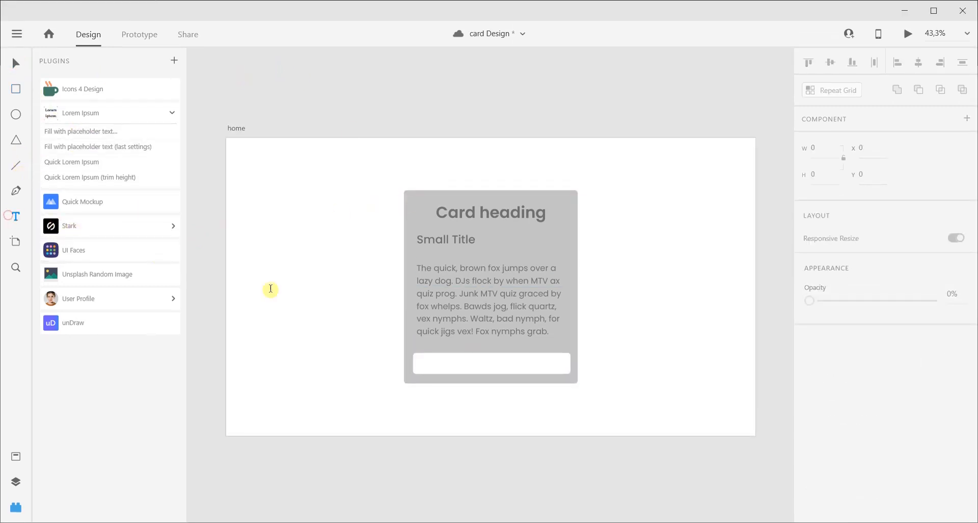
pyautogui.click(452, 366)
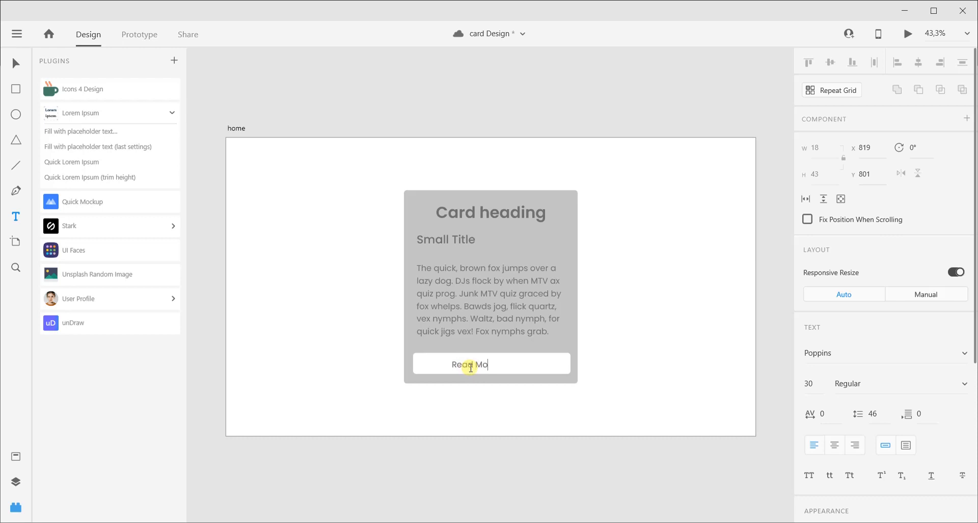
pyautogui.click(16, 62)
# Center the "Read More" label vertically and horizontally on the button rectangle.
pyautogui.keyDown('shift'); pyautogui.click(523, 362); pyautogui.keyUp('shift')
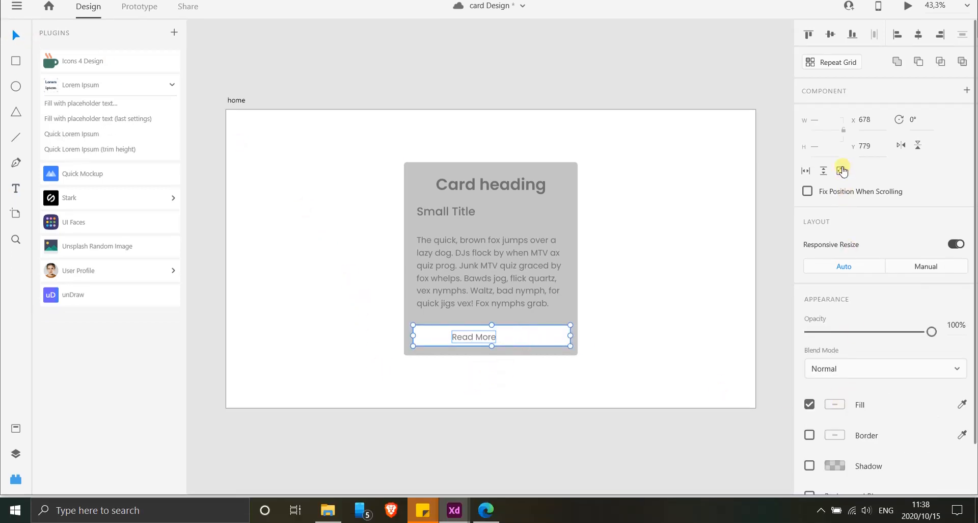
pyautogui.click(836, 63)
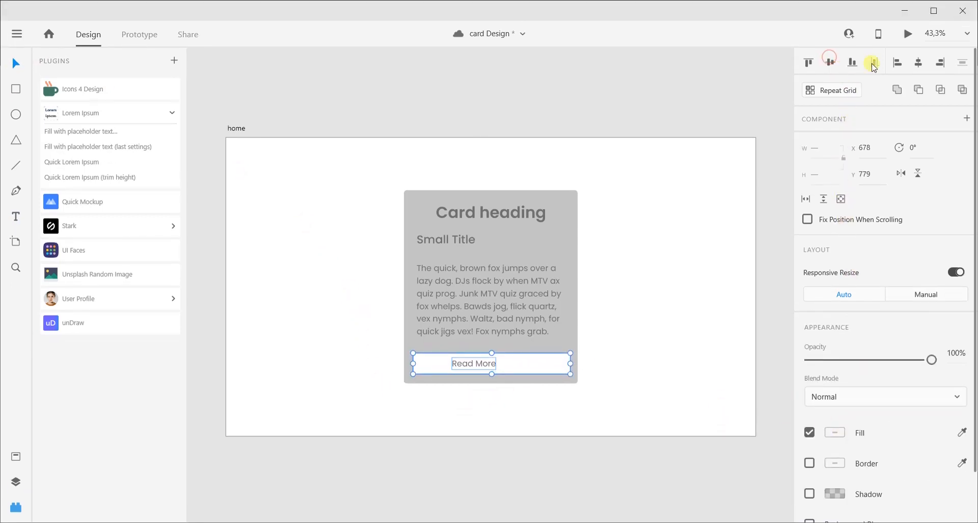
pyautogui.click(921, 63)
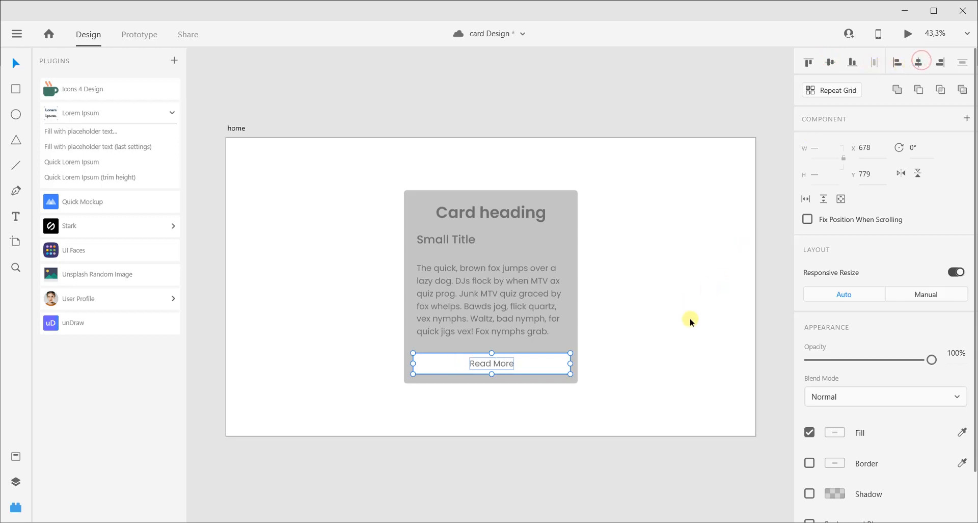
pyautogui.click(708, 306)
# Set the "Read More" label's font size to 35 and its weight to Medium.
pyautogui.click(499, 365)
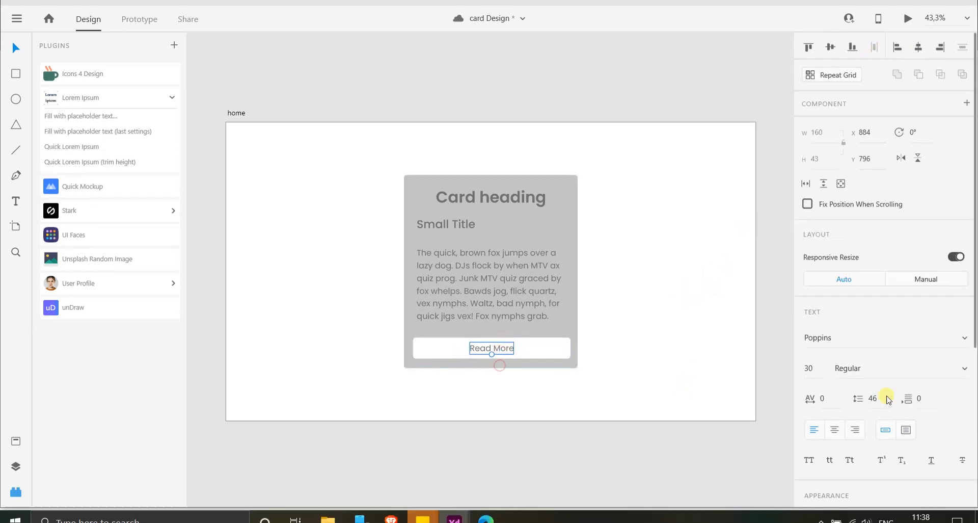
pyautogui.press('Up')
pyautogui.press('Up')
pyautogui.press('Up')
pyautogui.press('Up')
pyautogui.press('Up')
pyautogui.press('Up')
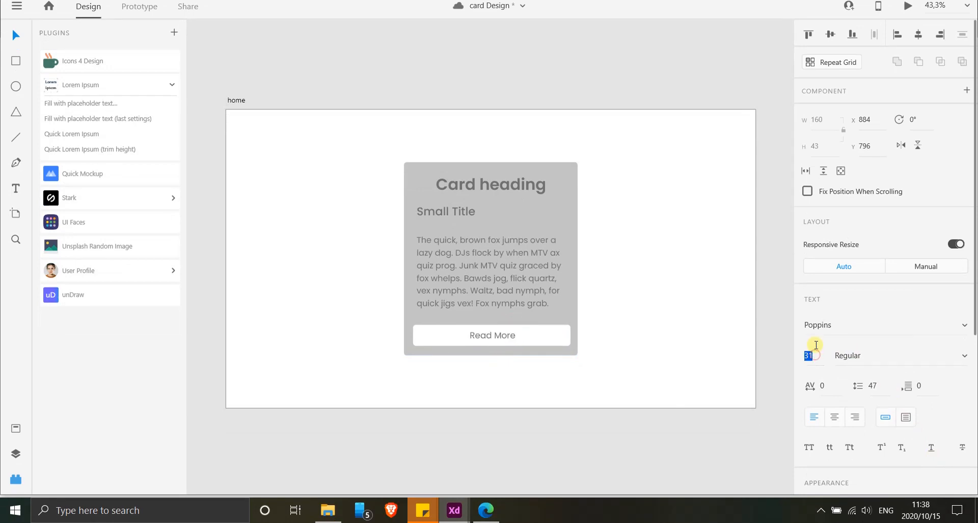
pyautogui.press('Down')
pyautogui.press('Down')
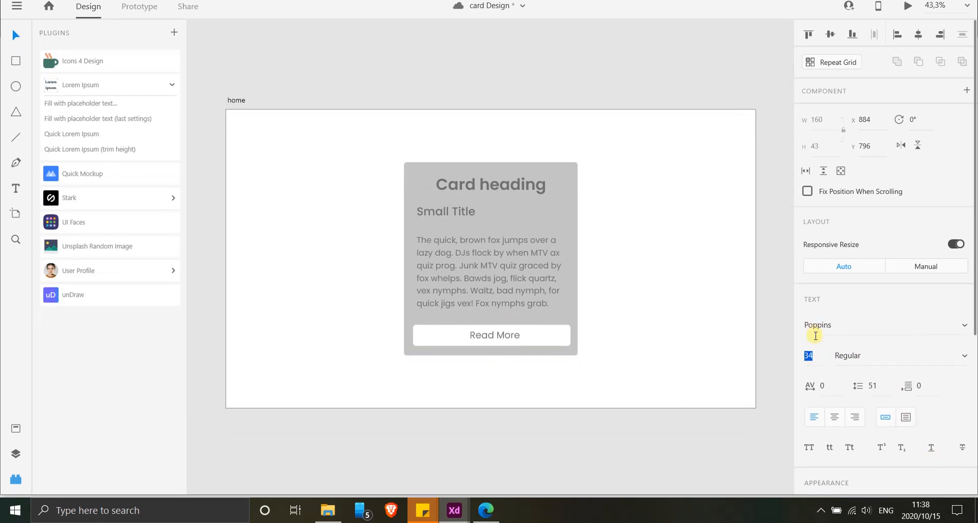
pyautogui.press('Up')
pyautogui.press('Return')
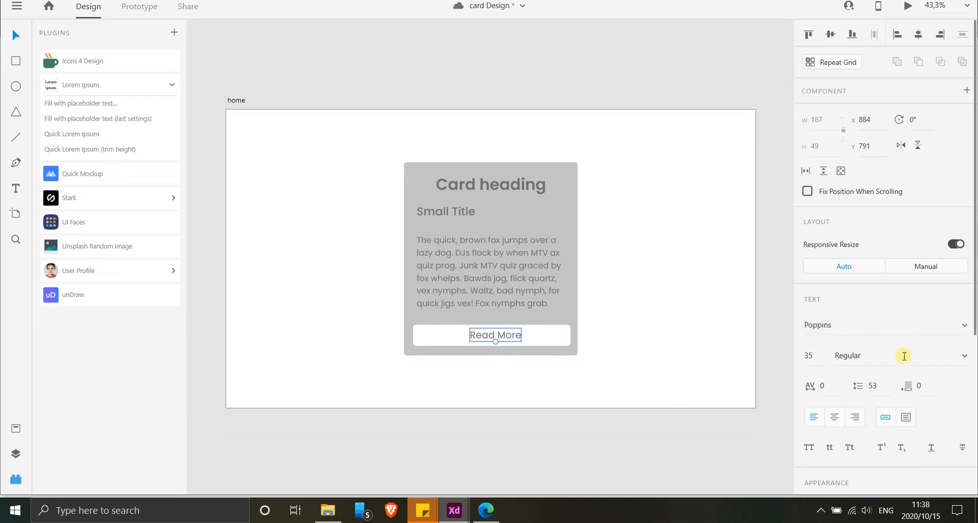
pyautogui.click(960, 358)
pyautogui.click(871, 310)
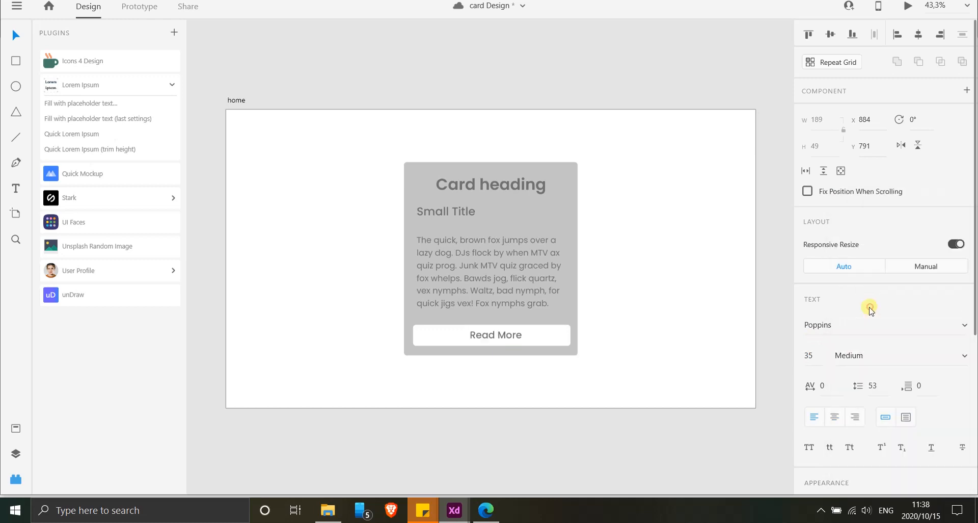
# Realign the enlarged "Read More" label to the center of the button rectangle and preview the card.
pyautogui.click(539, 334)
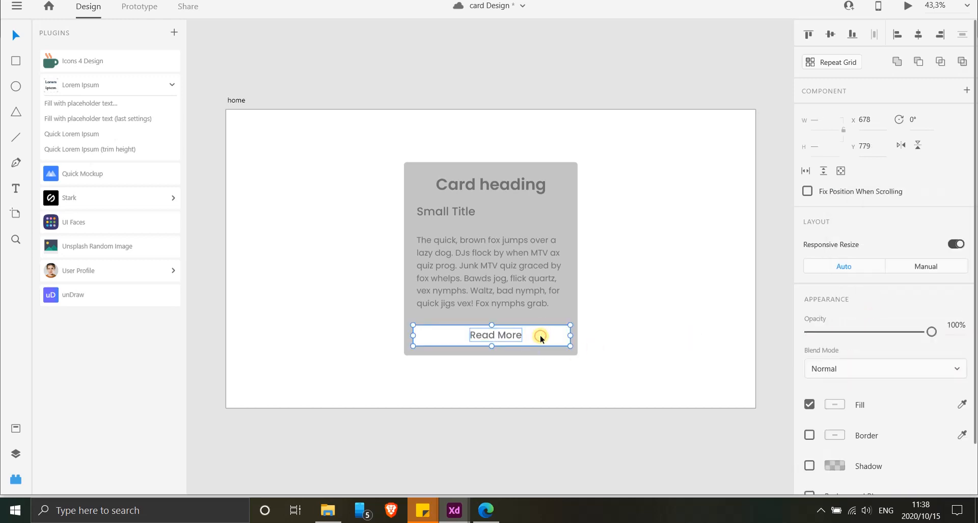
pyautogui.click(830, 35)
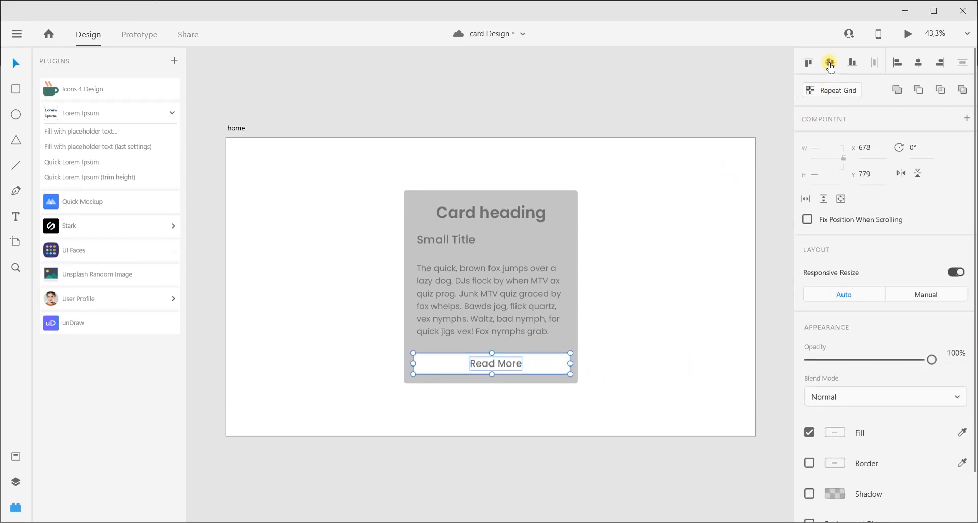
pyautogui.click(919, 62)
pyautogui.click(552, 95)
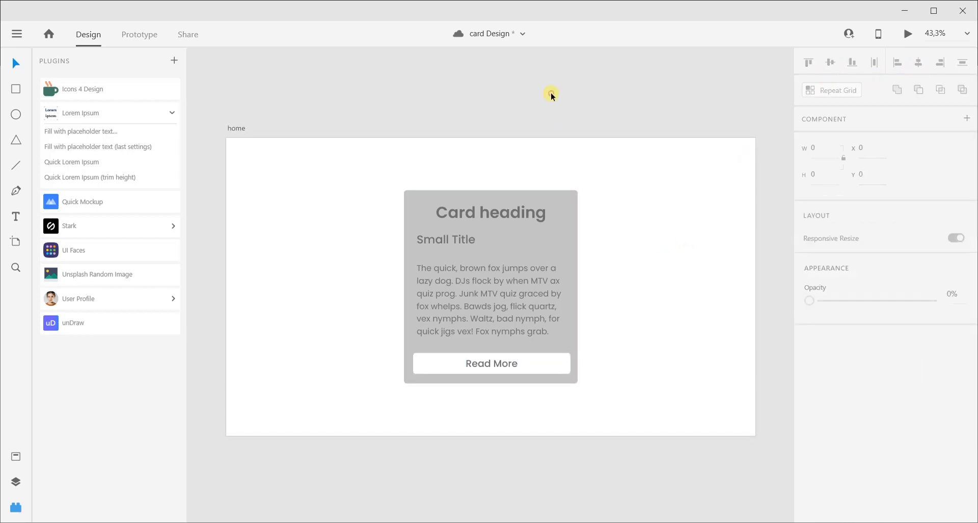
pyautogui.click(909, 34)
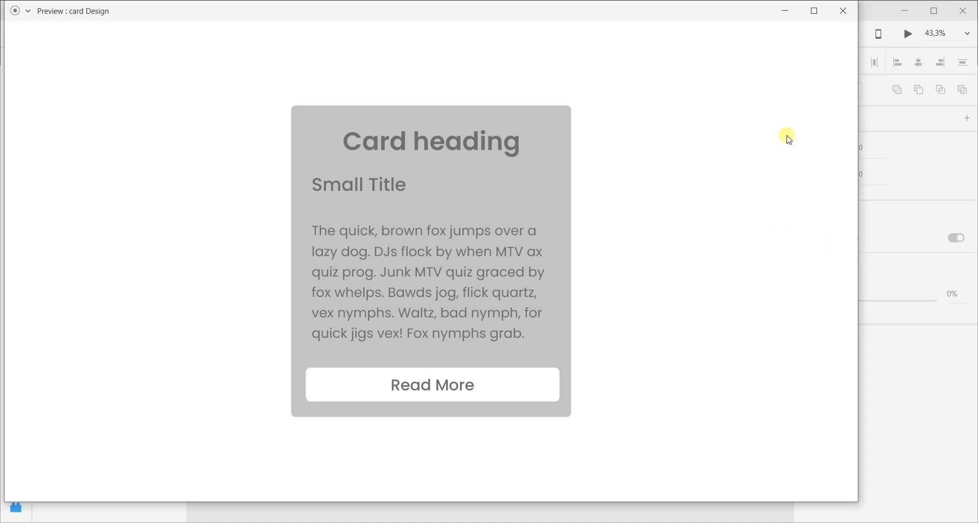
pyautogui.click(843, 11)
# Set the placeholder paragraph's font size to 24.
pyautogui.click(474, 321)
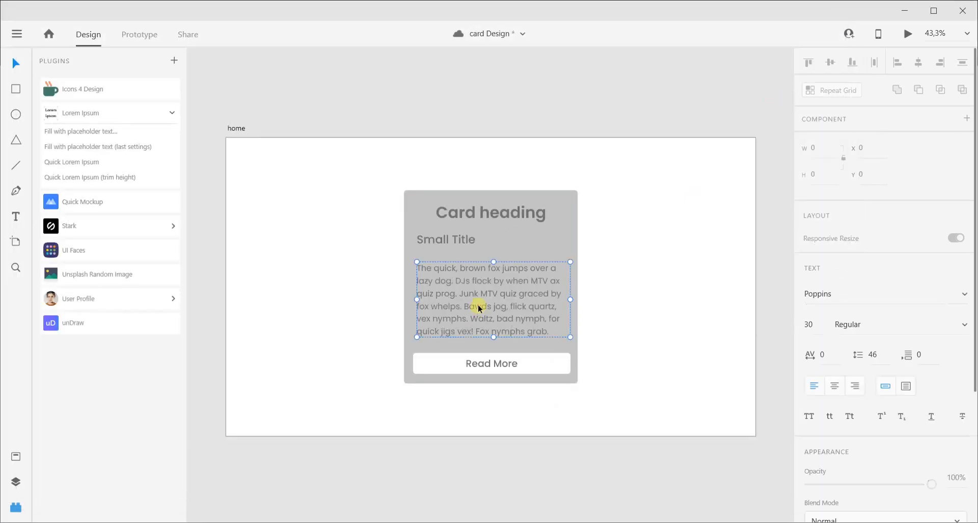
pyautogui.click(810, 368)
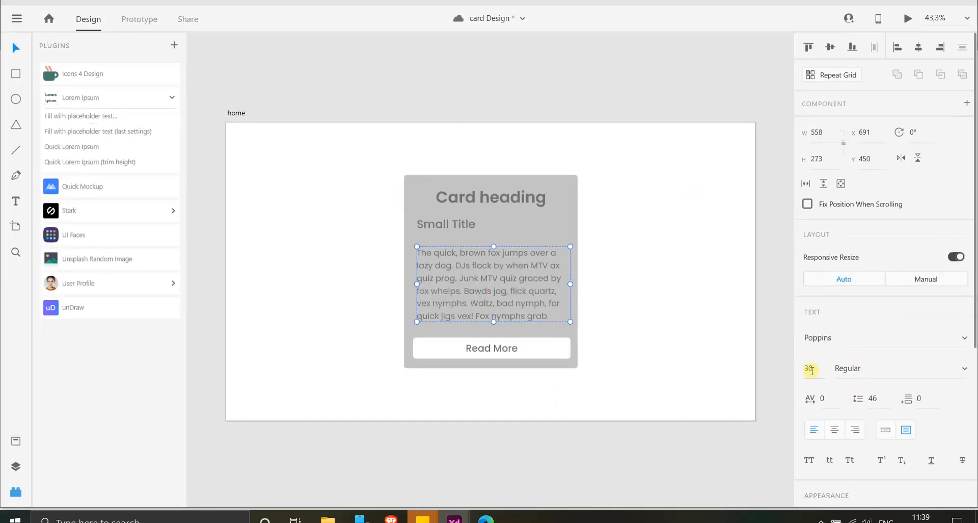
pyautogui.write('22')
pyautogui.press('Return')
pyautogui.press('Up')
pyautogui.press('Up')
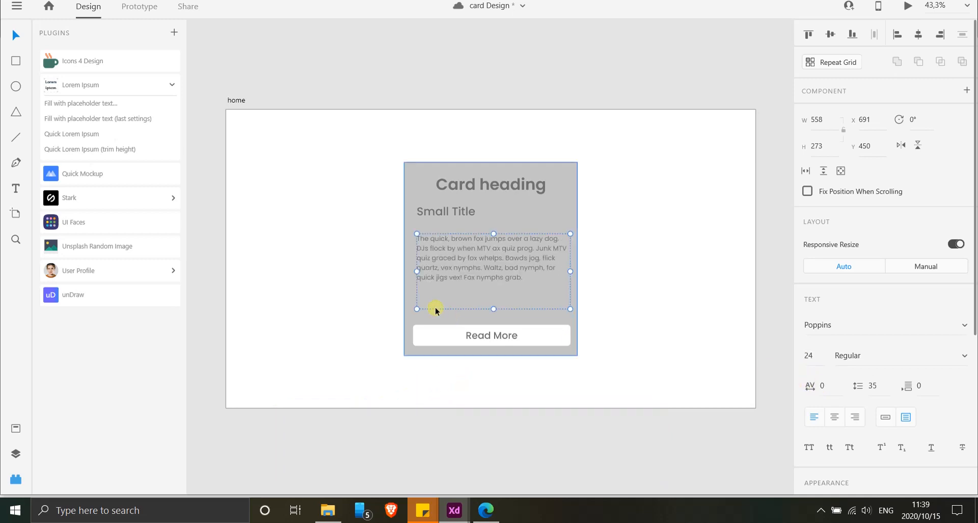
# Reduce the "Read More" label's font size and center the label on the button rectangle again.
pyautogui.click(499, 335)
pyautogui.keyDown('shift'); pyautogui.click(532, 337); pyautogui.keyUp('shift')
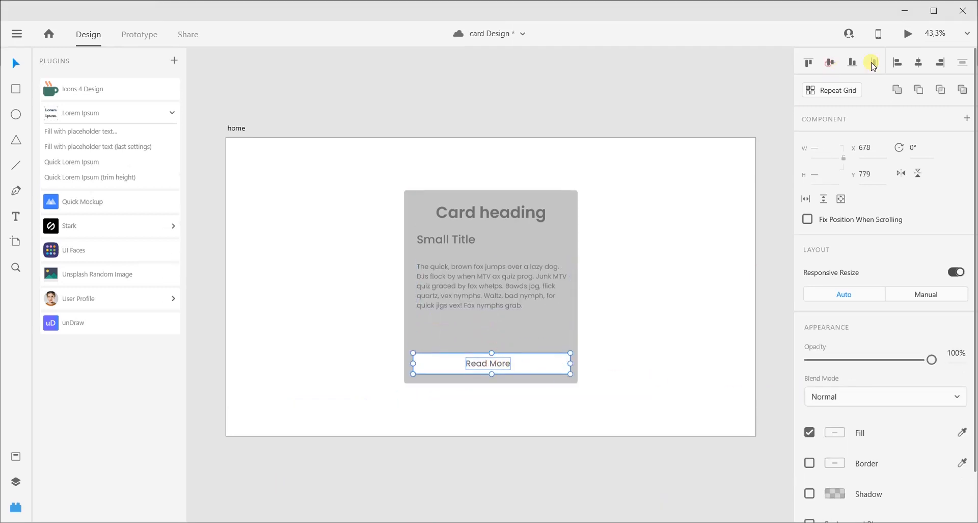
pyautogui.click(918, 35)
pyautogui.click(769, 230)
pyautogui.click(908, 6)
pyautogui.click(844, 11)
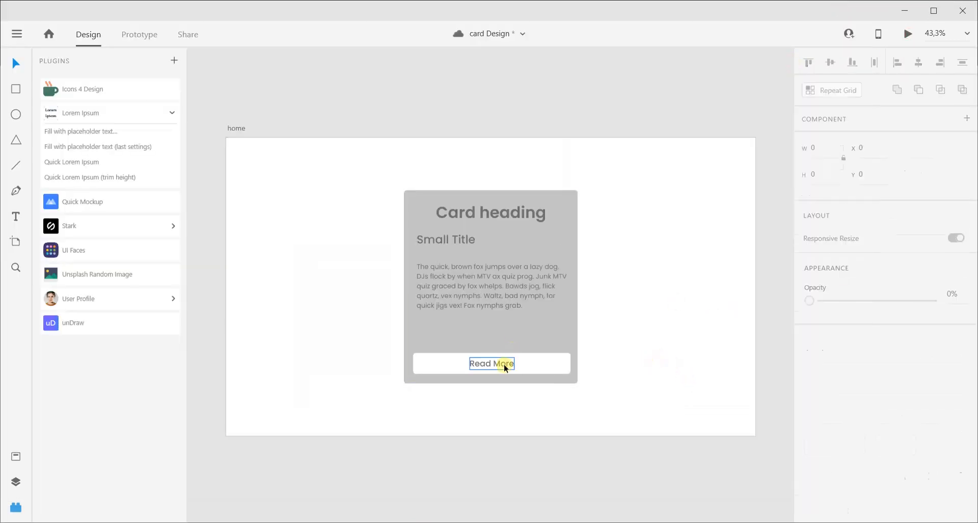
# Group the label with the button rectangle and apply padding of 20 above and below and 205 on both sides.
pyautogui.click(503, 364)
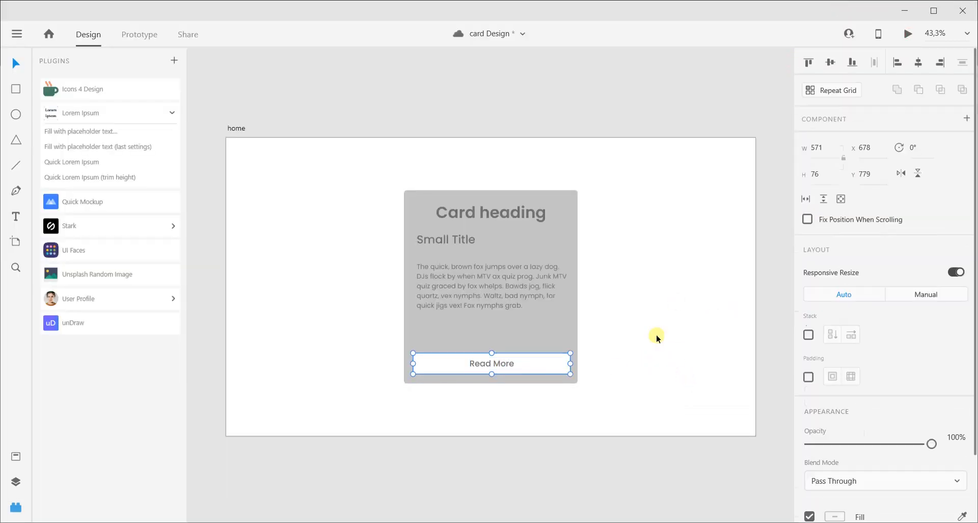
pyautogui.click(808, 376)
pyautogui.click(895, 376)
pyautogui.write('205')
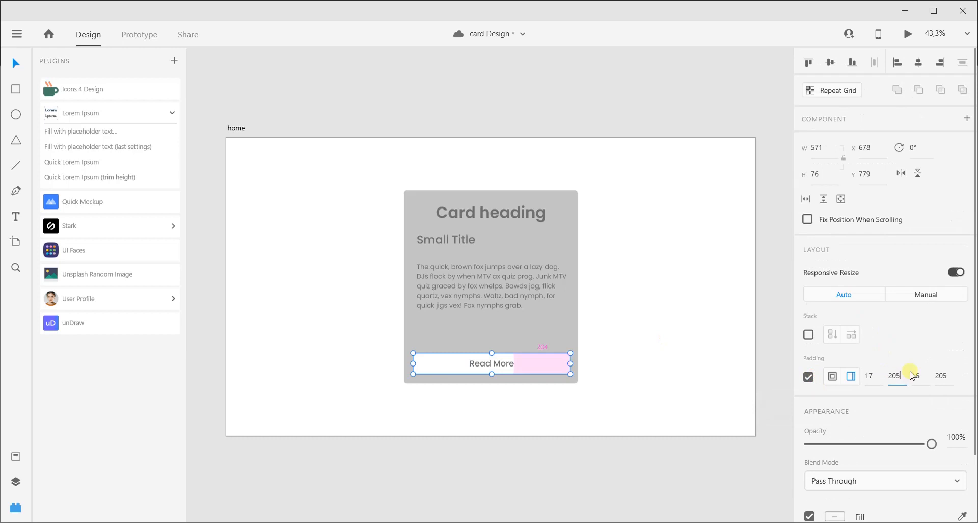
pyautogui.click(873, 376)
pyautogui.click(919, 376)
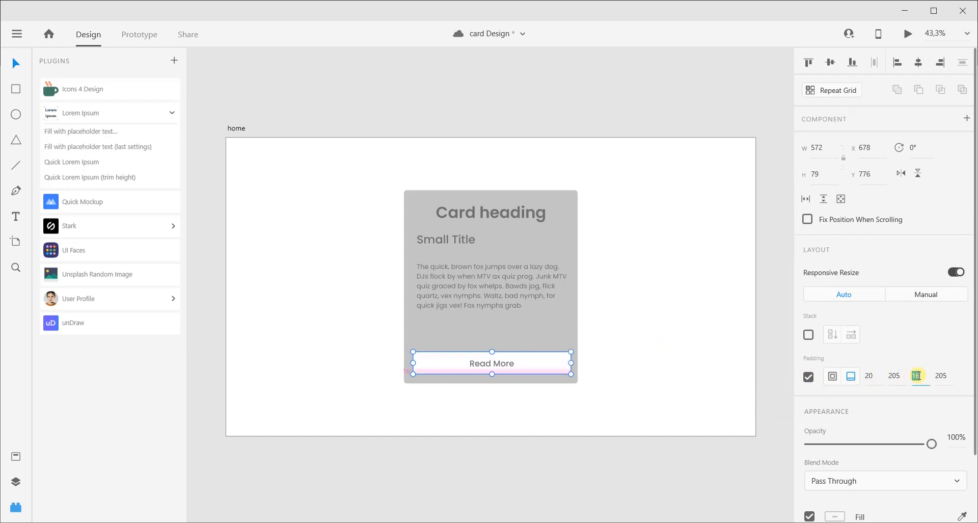
pyautogui.write('20')
pyautogui.click(690, 331)
# Try font size 32 on the "Read More" label and preview the card.
pyautogui.doubleClick(506, 365)
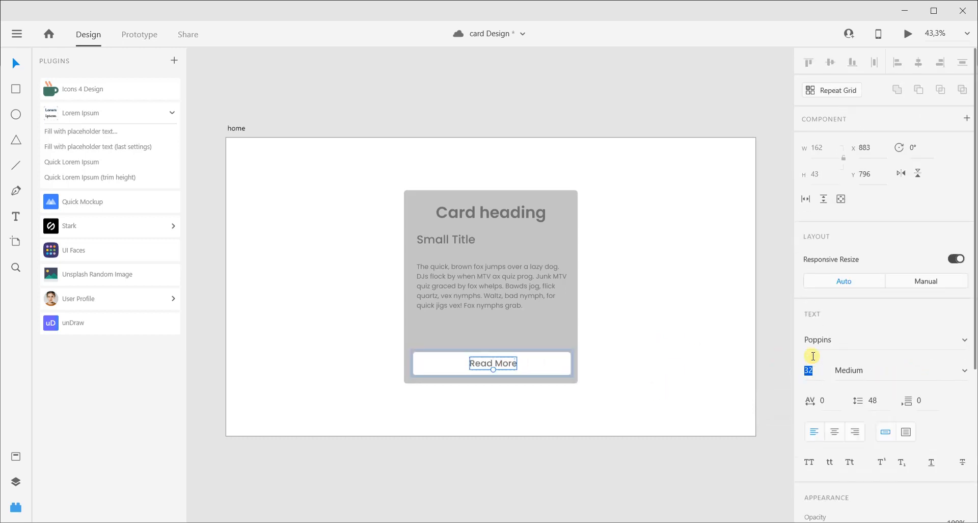
pyautogui.click(718, 342)
pyautogui.hotkey('ctrl', 'Return')
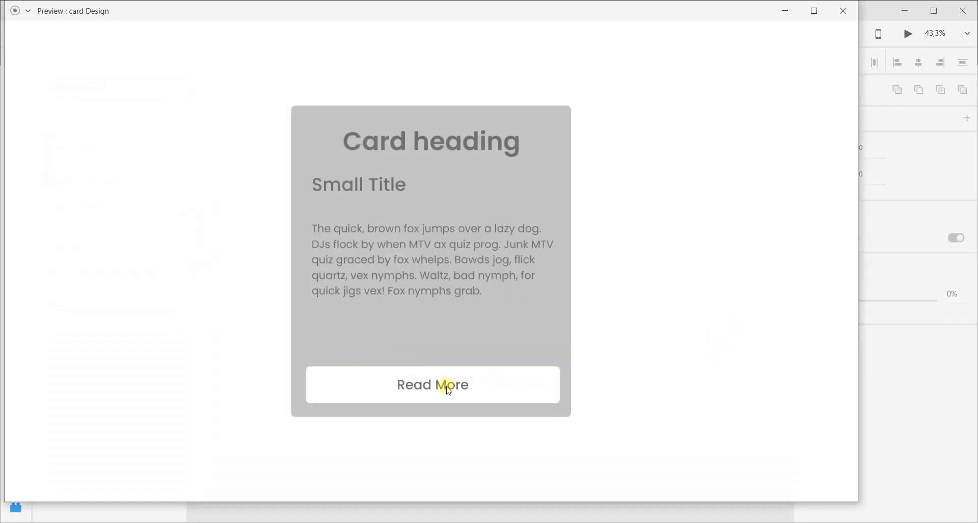
pyautogui.click(843, 10)
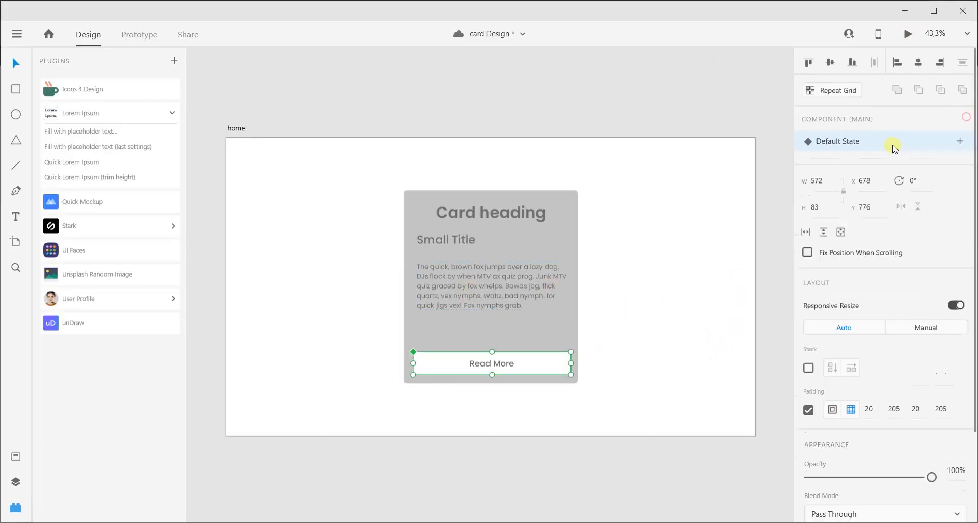
# Change the fill color of "Card heading" to dark purple #210F35.
pyautogui.click(505, 212)
pyautogui.click(478, 216)
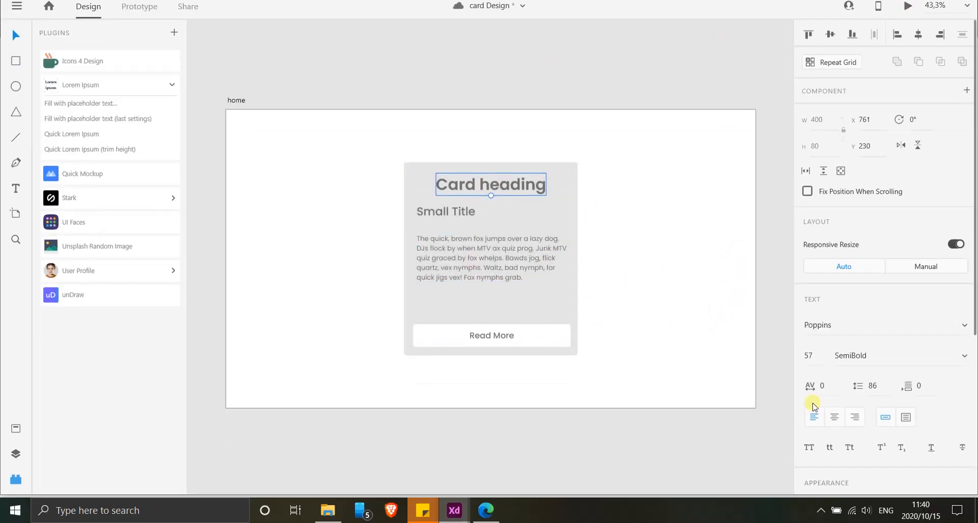
pyautogui.scroll(-4, 812, 402)
pyautogui.click(834, 374)
pyautogui.moveTo(769, 323); pyautogui.dragTo(769, 316)
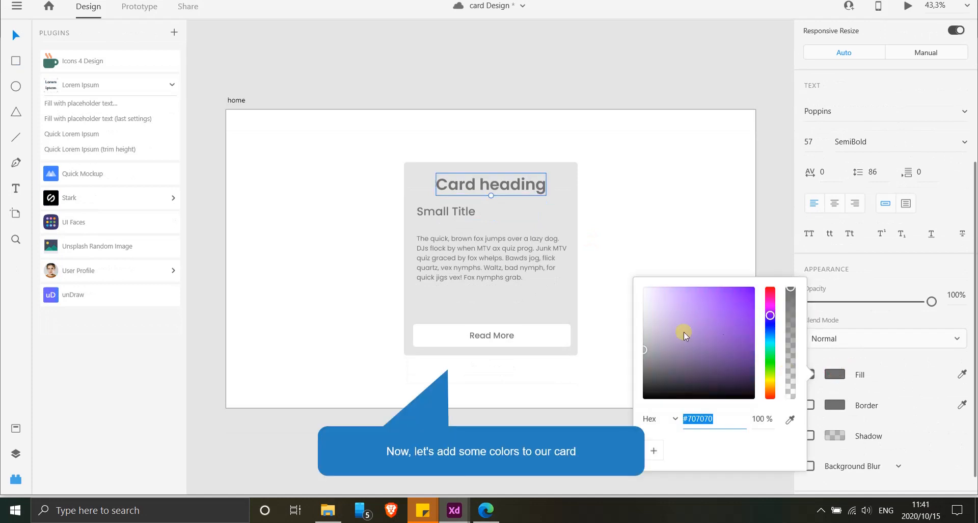
pyautogui.moveTo(675, 355); pyautogui.dragTo(725, 378)
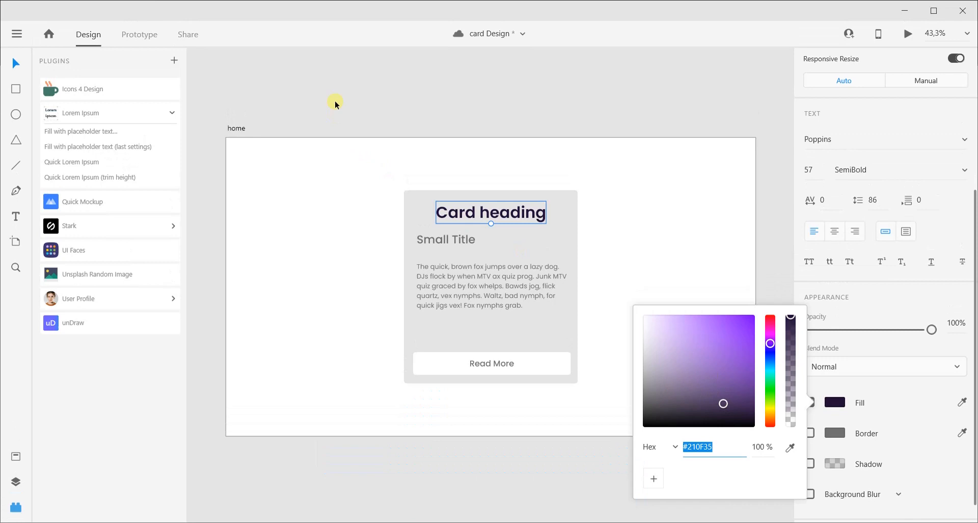
pyautogui.click(339, 66)
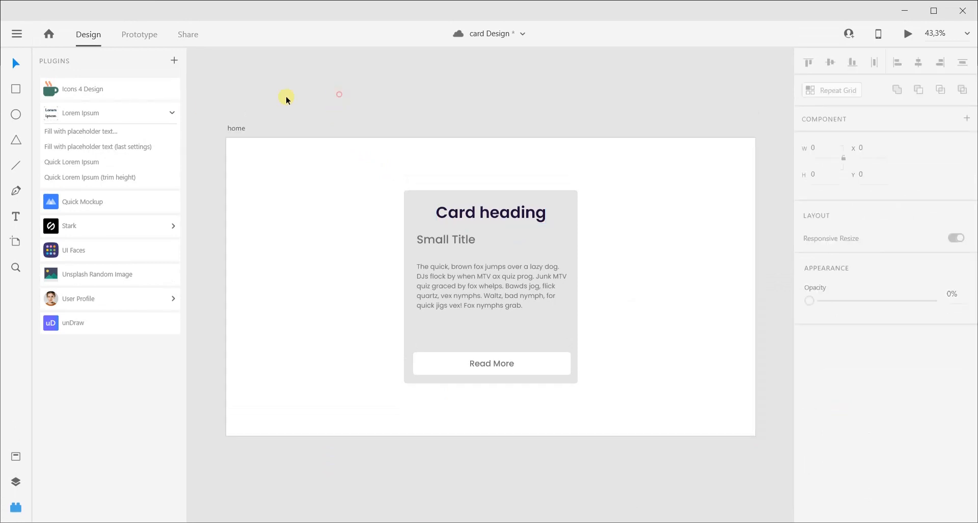
# Save the fill color of "Card heading" to the document's color assets.
pyautogui.click(15, 482)
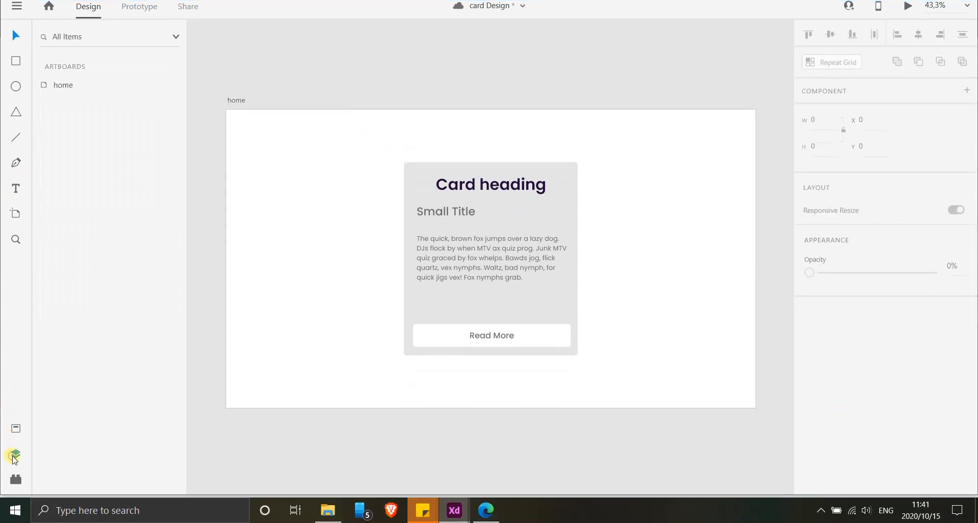
pyautogui.click(16, 428)
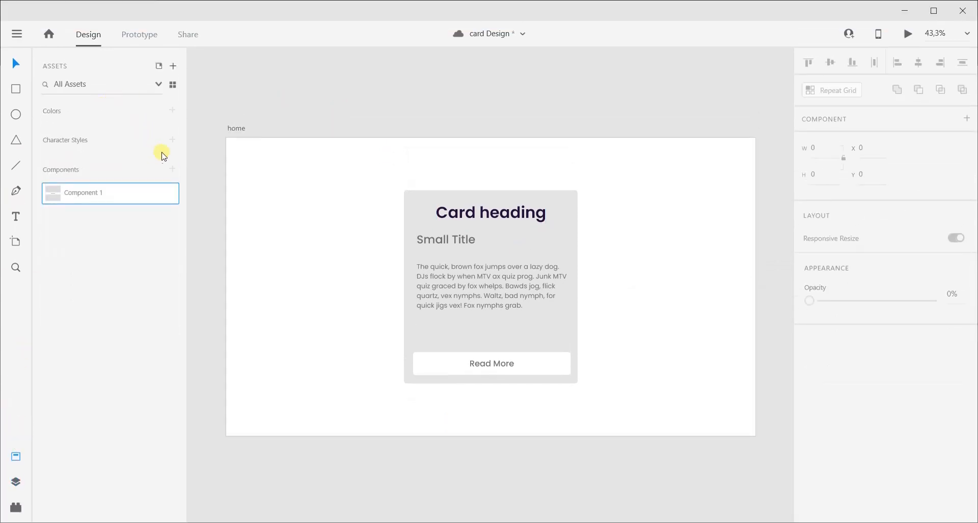
pyautogui.click(469, 214)
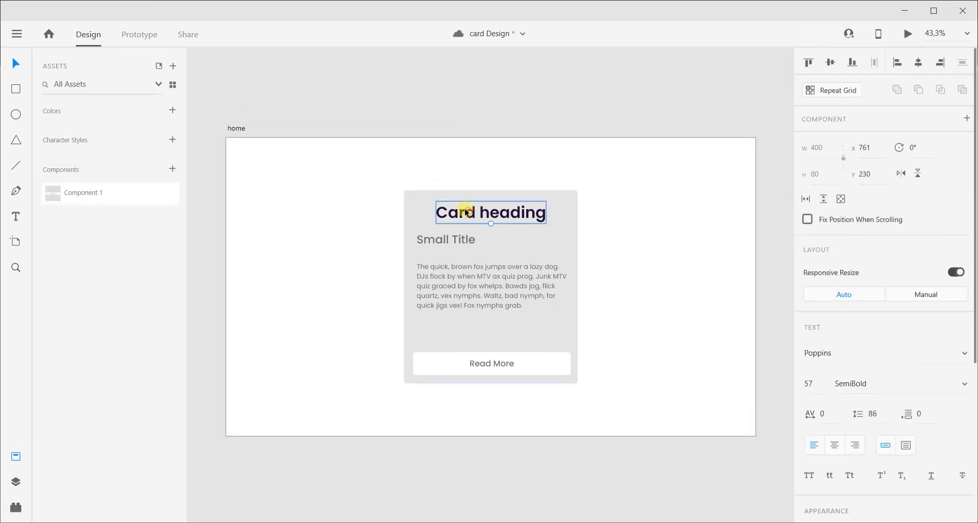
pyautogui.click(172, 111)
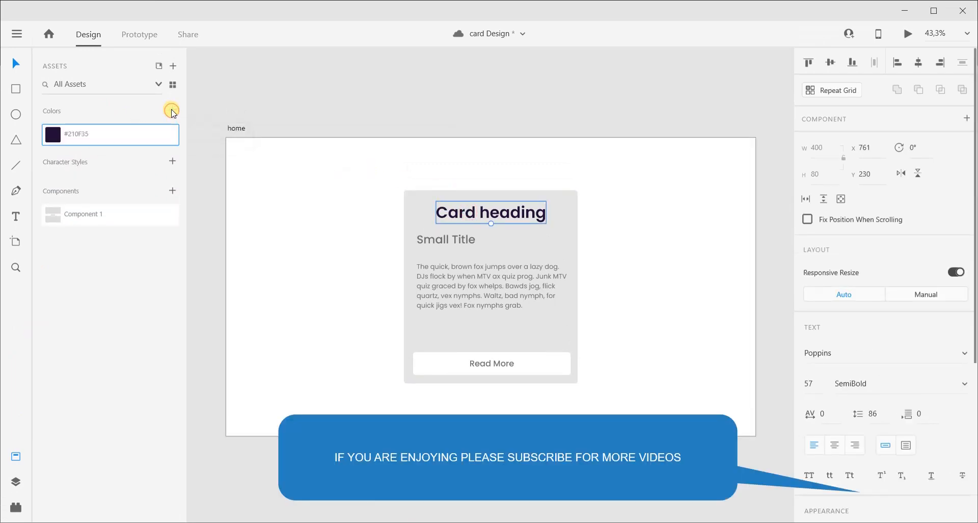
# Apply the saved color #210F35 to "Small Title" and the placeholder paragraph.
pyautogui.click(390, 95)
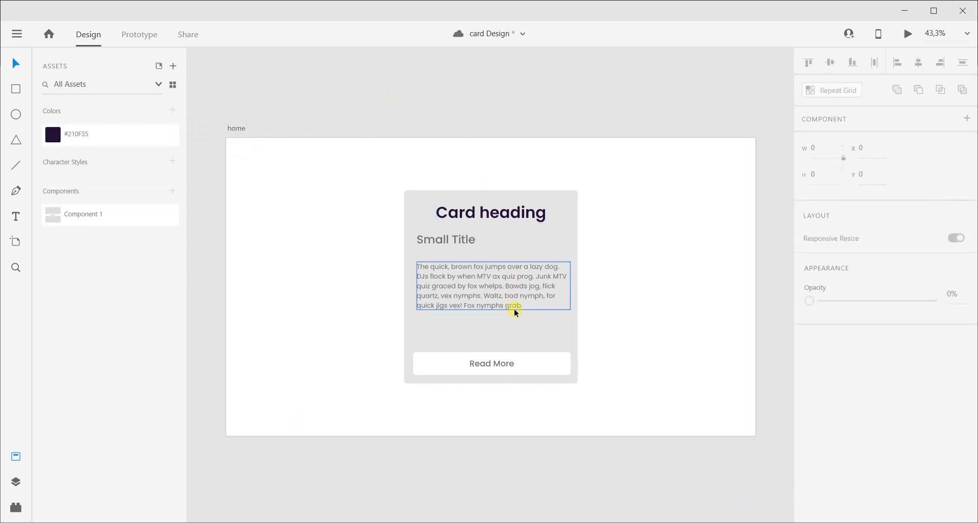
pyautogui.click(457, 240)
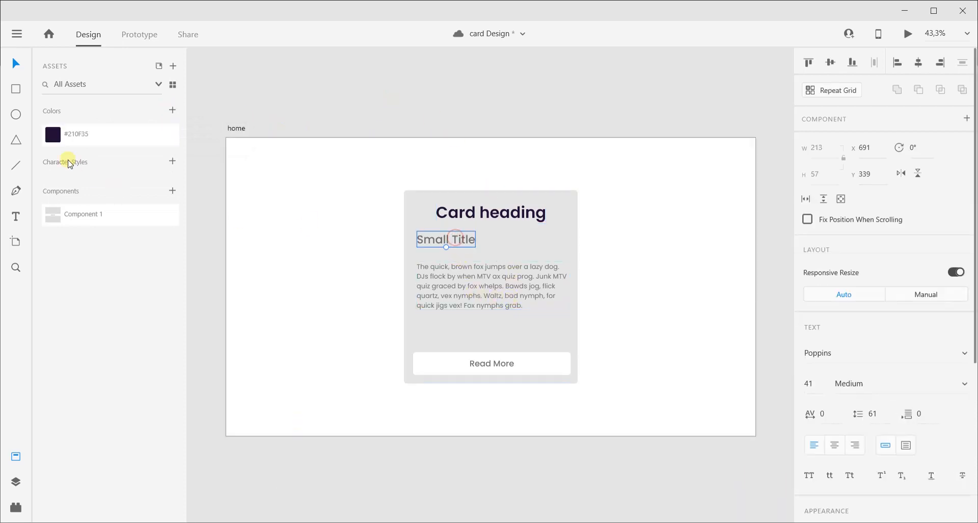
pyautogui.click(67, 134)
pyautogui.click(456, 285)
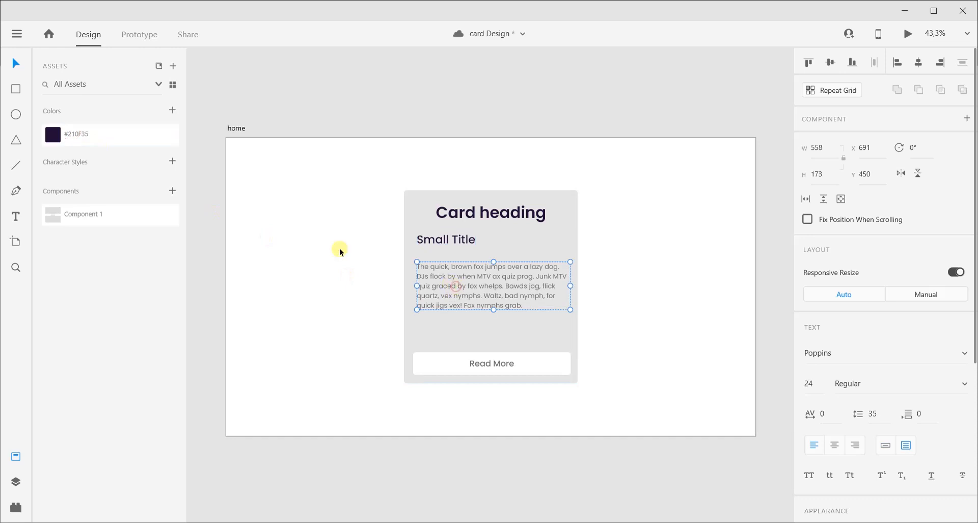
pyautogui.click(73, 141)
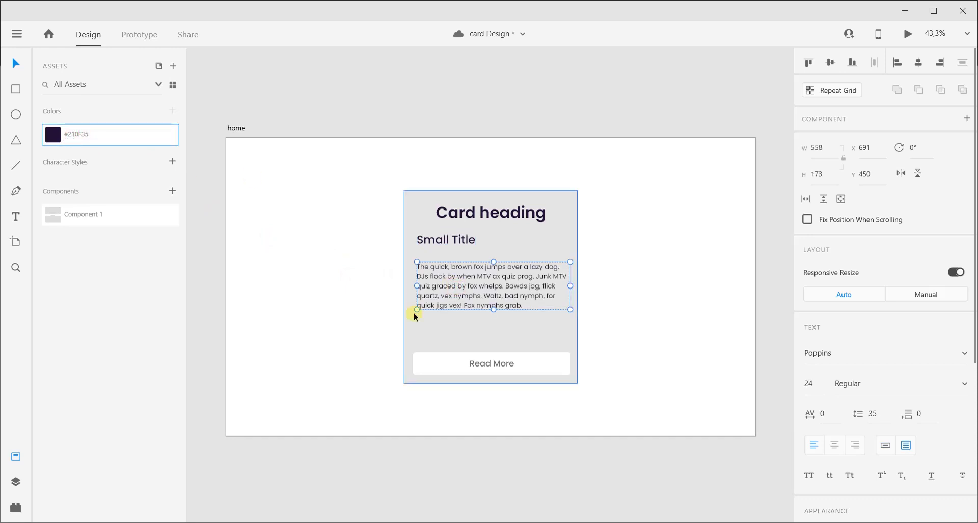
# Apply the saved color #210F35 to the "Read More" label inside the button component.
pyautogui.click(478, 363)
pyautogui.doubleClick(484, 364)
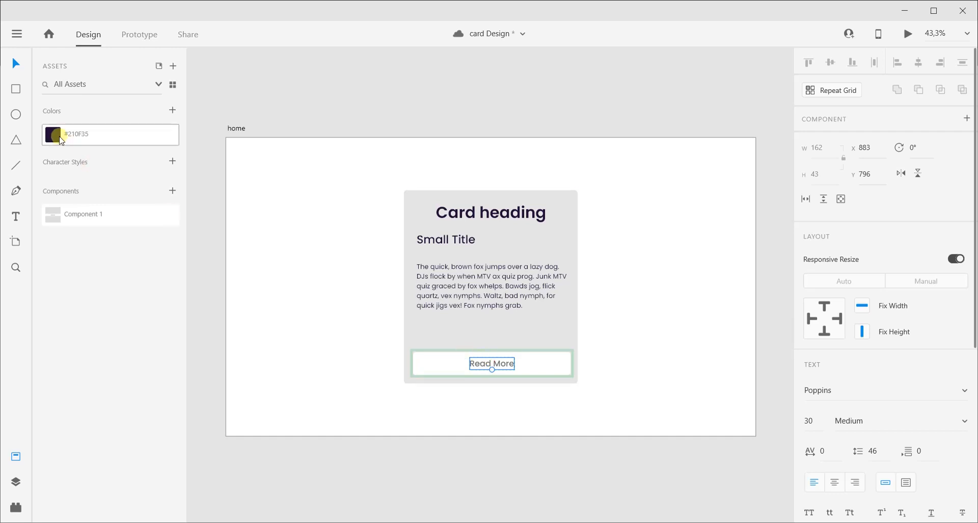
pyautogui.click(62, 140)
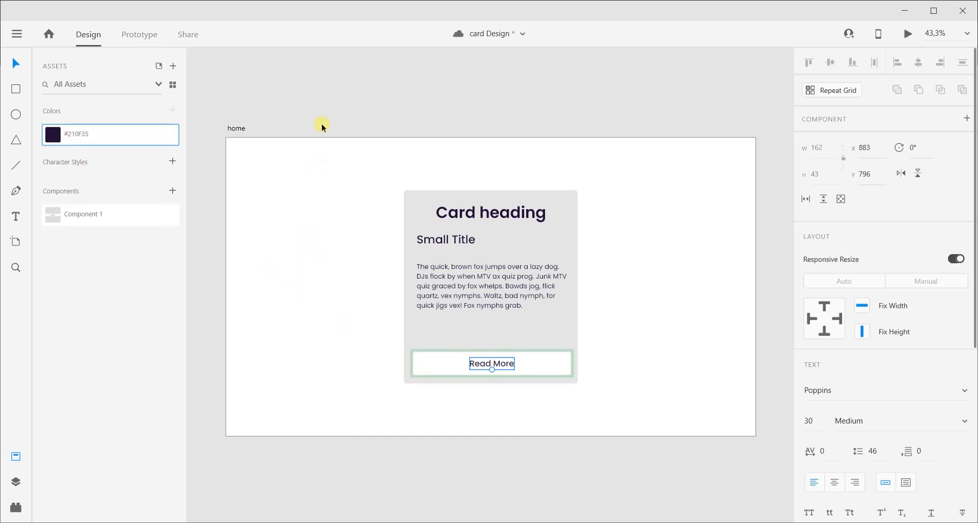
pyautogui.click(324, 101)
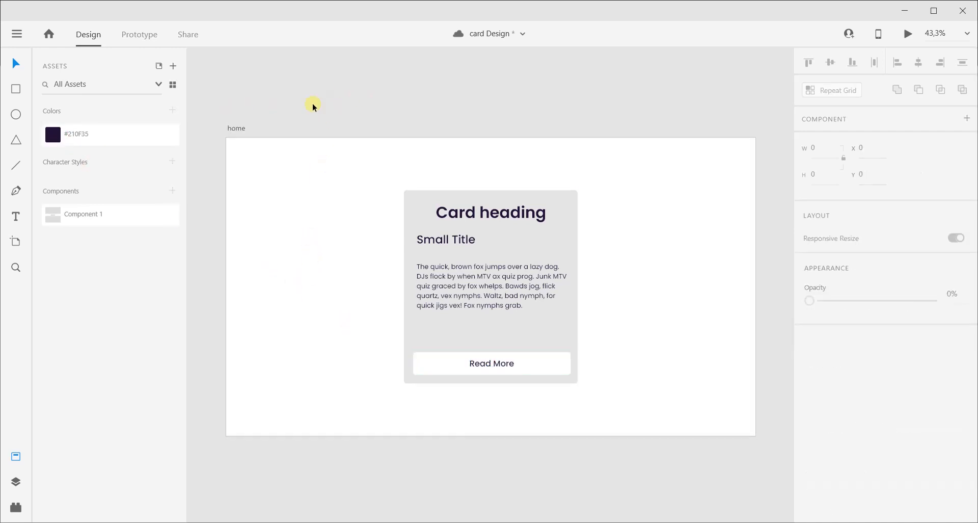
# Add a Hover State to the "Read More" button component and fill its rectangle with the saved color #210F35.
pyautogui.click(527, 367)
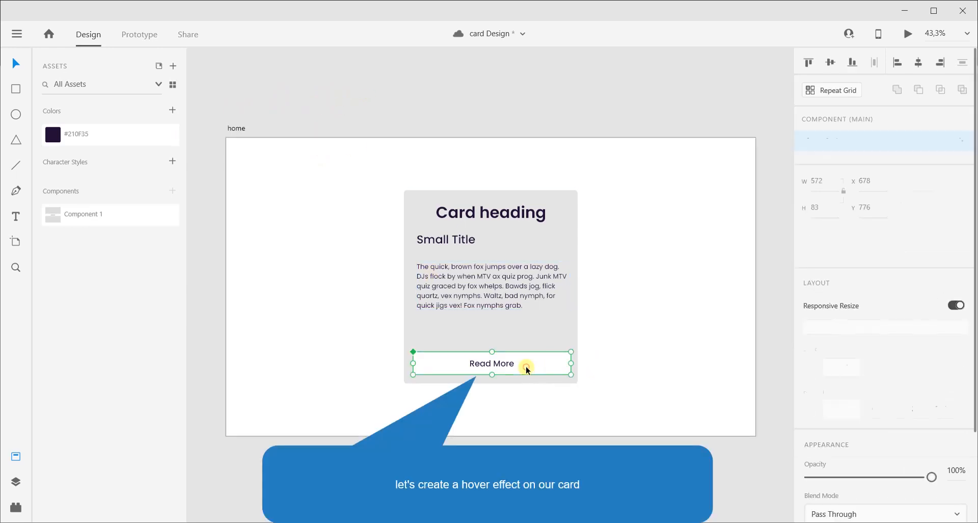
pyautogui.click(961, 142)
pyautogui.click(883, 168)
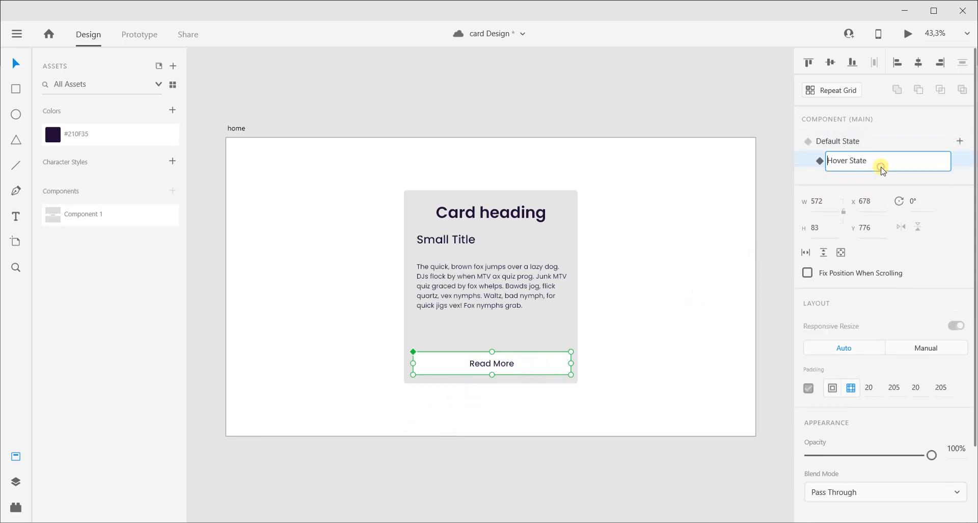
pyautogui.click(956, 162)
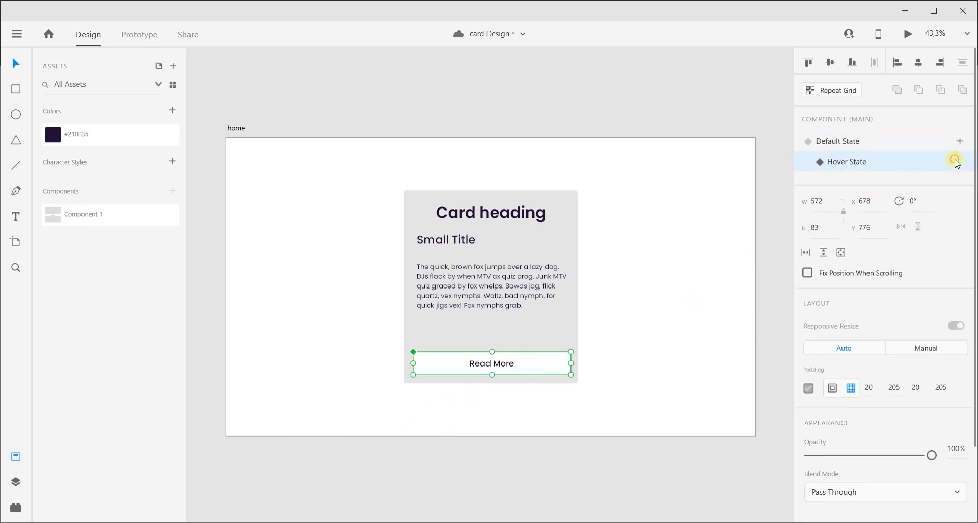
pyautogui.doubleClick(523, 367)
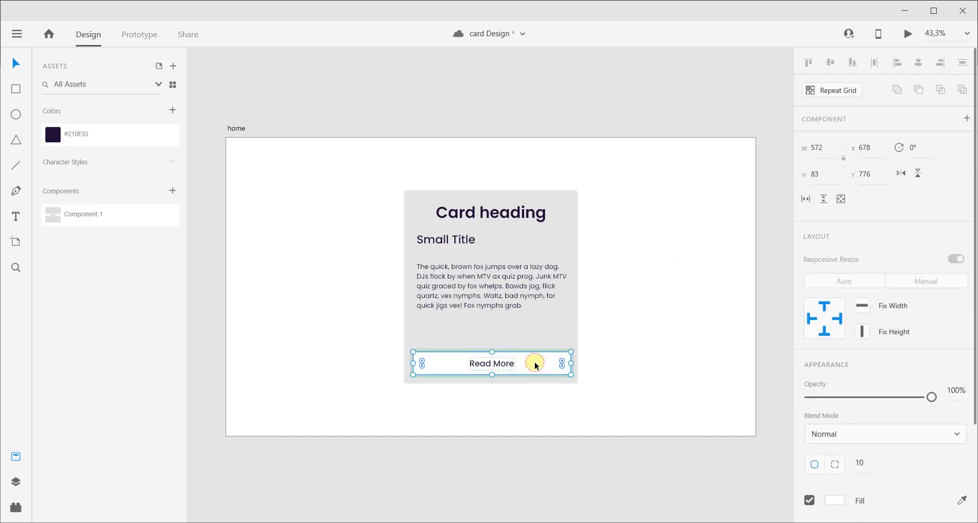
pyautogui.click(76, 130)
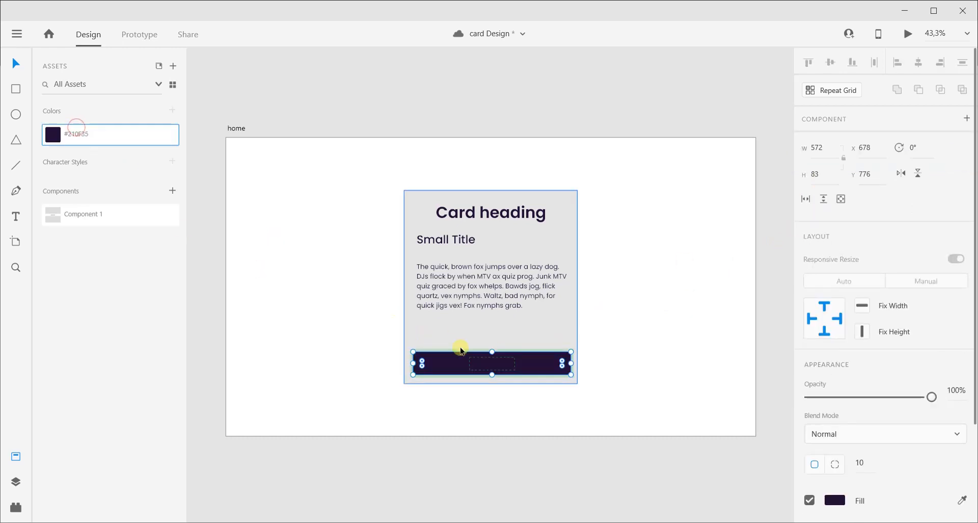
# Set the hover state's "Read More" label fill to white #FFFFFF and save that color to the document's color assets.
pyautogui.click(490, 366)
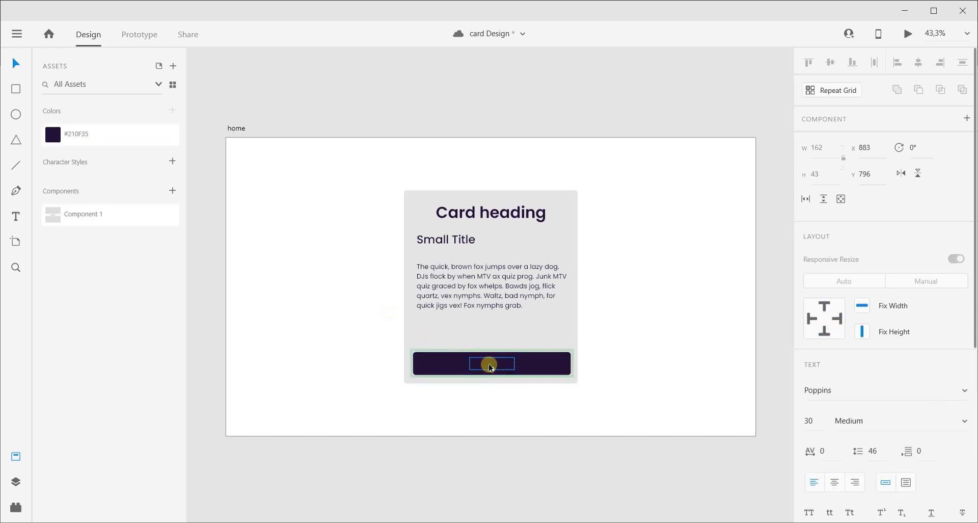
pyautogui.scroll(-3, 868, 380)
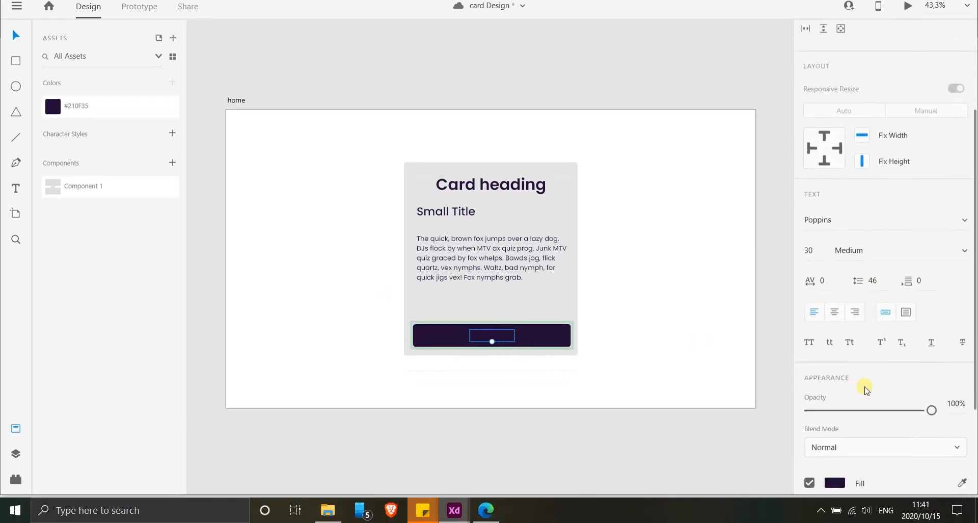
pyautogui.scroll(-3, 844, 402)
pyautogui.click(835, 348)
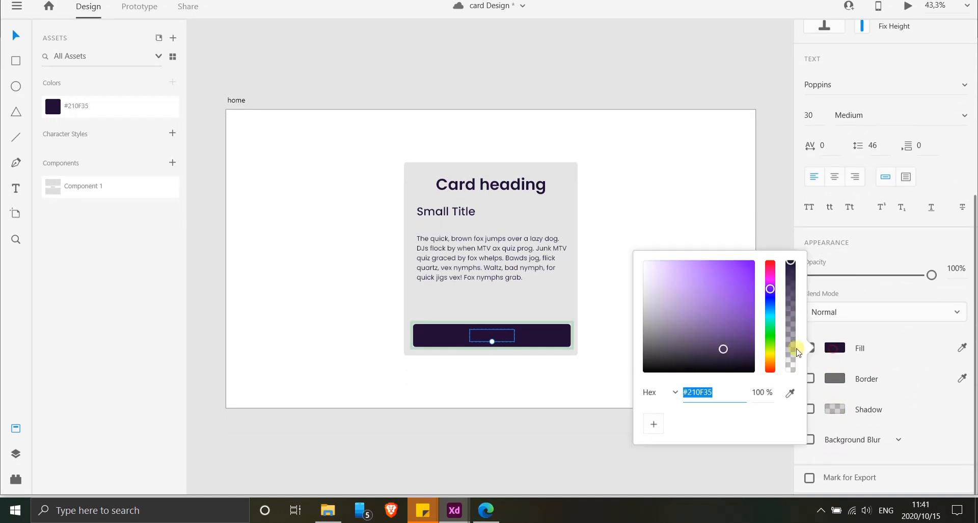
pyautogui.moveTo(664, 311); pyautogui.dragTo(615, 256)
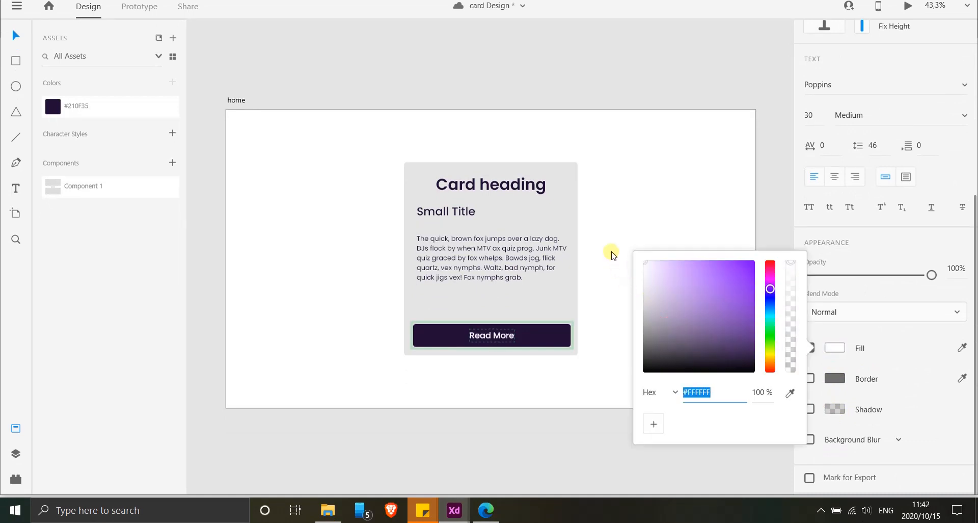
pyautogui.click(503, 340)
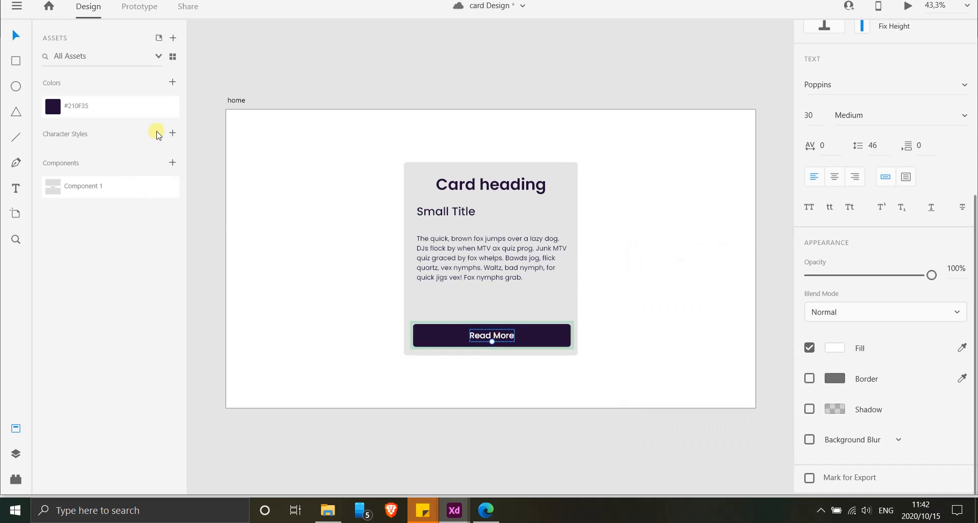
pyautogui.click(172, 110)
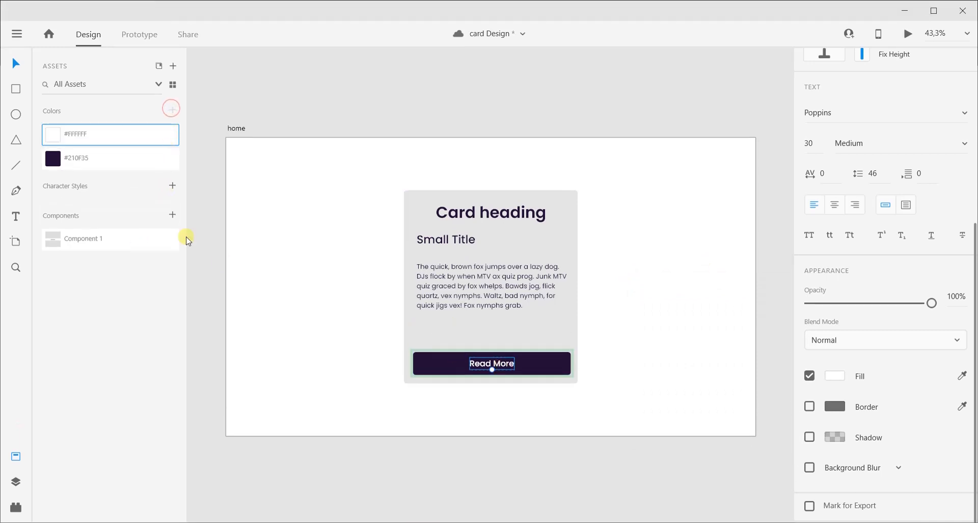
pyautogui.click(490, 107)
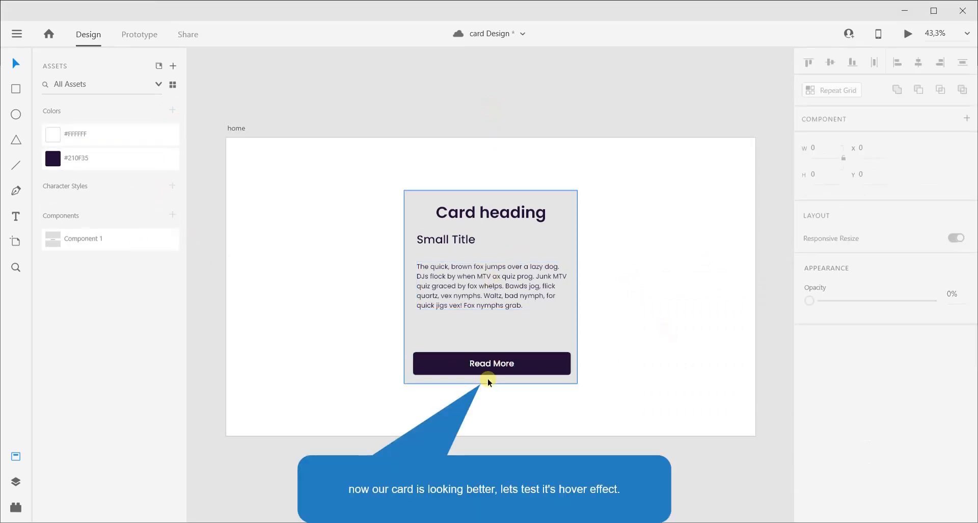
# Switch the "Read More" button component back to its Default State and preview the card to test the hover effect.
pyautogui.click(539, 360)
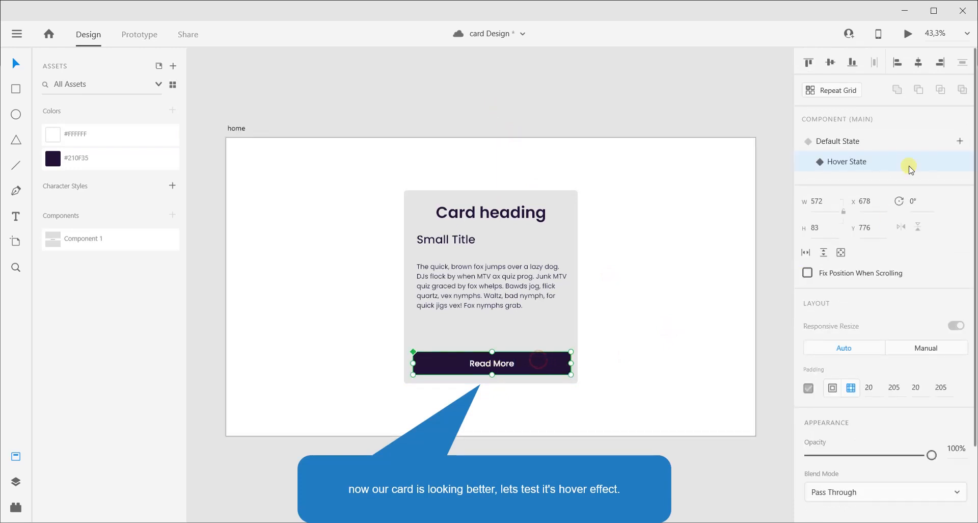
pyautogui.click(835, 144)
pyautogui.click(695, 241)
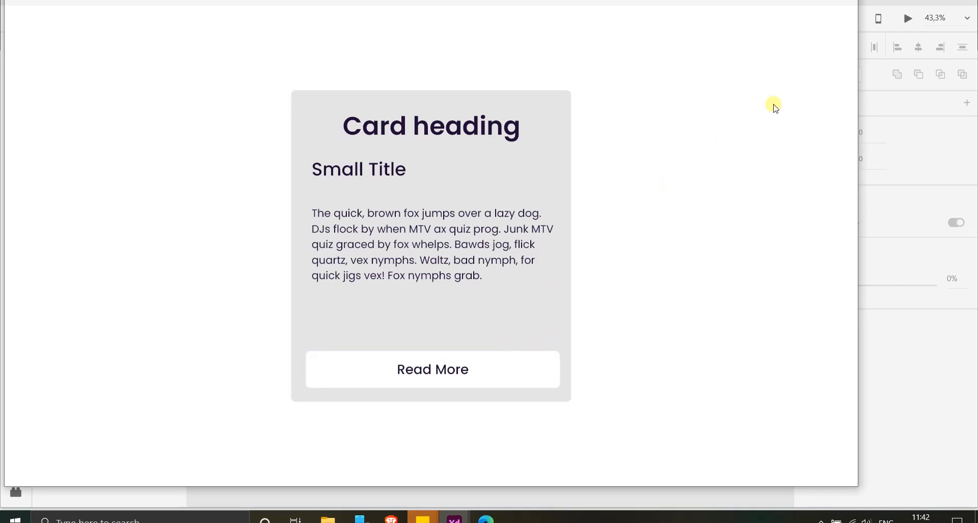
pyautogui.click(844, 11)
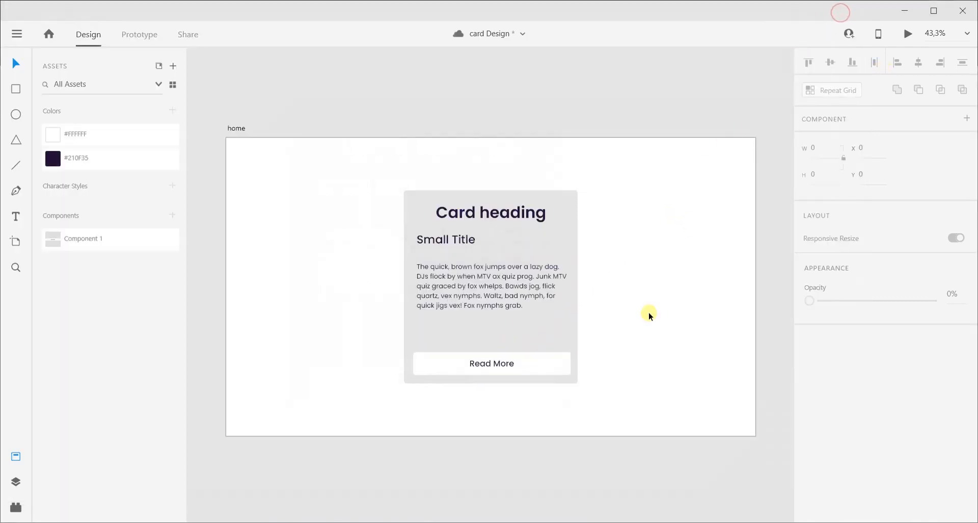
# Move "Small Title" and the paragraph slightly lower in the card and nudge the "Read More" button slightly up.
pyautogui.click(481, 304)
pyautogui.moveTo(481, 292); pyautogui.dragTo(481, 302)
pyautogui.moveTo(463, 238); pyautogui.dragTo(460, 251)
pyautogui.moveTo(475, 295); pyautogui.dragTo(475, 292)
pyautogui.click(506, 363)
pyautogui.moveTo(506, 362); pyautogui.dragTo(510, 359)
pyautogui.click(494, 210)
pyautogui.click(511, 352)
pyautogui.click(675, 346)
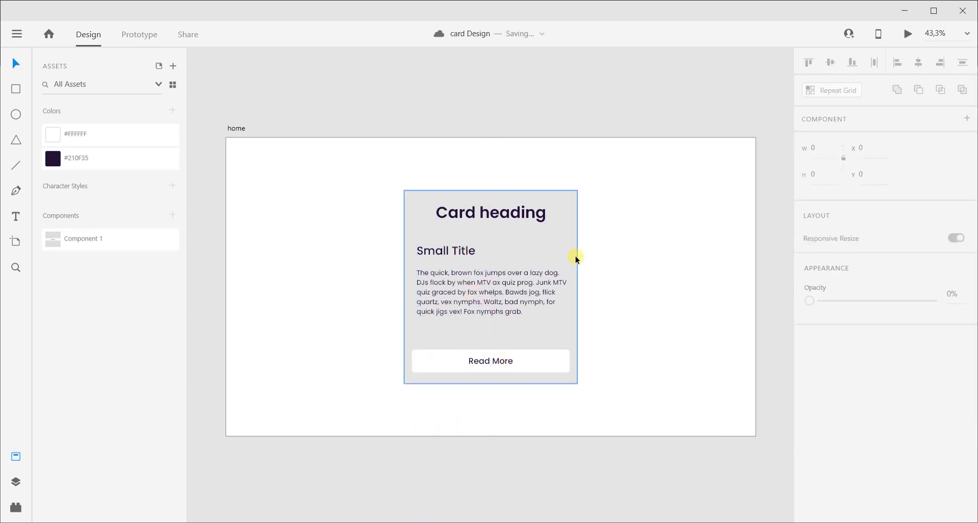
# Group all elements of the card, duplicate the group and place the two cards side by side, symmetrically on the "home" artboard.
pyautogui.hotkey('ctrl', 'a')
pyautogui.hotkey('ctrl', 'g')
pyautogui.moveTo(503, 295); pyautogui.dragTo(637, 275)
pyautogui.moveTo(363, 255)
pyautogui.mouseDown()
pyautogui.moveTo(354, 253)
pyautogui.moveTo(357, 267)
pyautogui.moveTo(368, 265)
pyautogui.mouseUp()
pyautogui.moveTo(643, 248); pyautogui.dragTo(616, 247)
pyautogui.moveTo(332, 221); pyautogui.dragTo(346, 219)
# Preview the artboard to test the "Read More" hover effect on both cards, and close the preview.
pyautogui.click(561, 138)
pyautogui.click(909, 36)
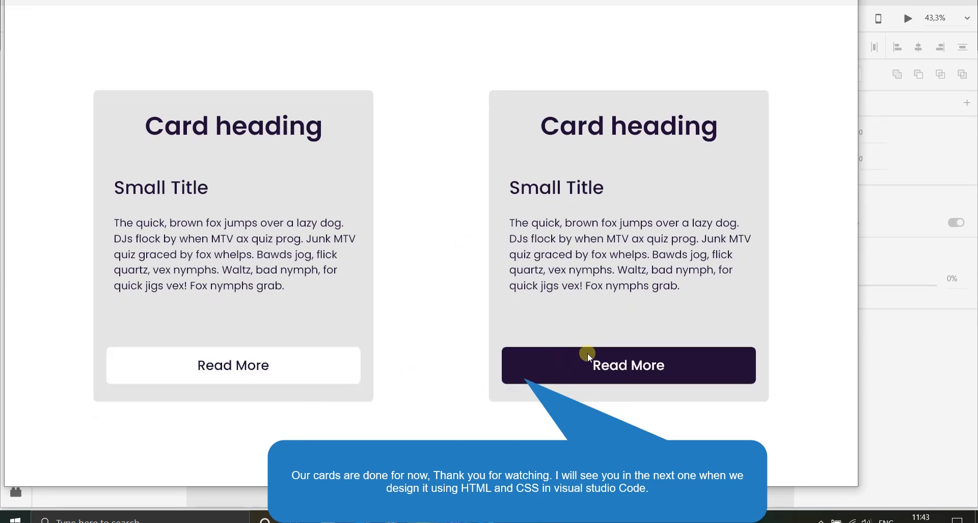
pyautogui.click(842, 11)
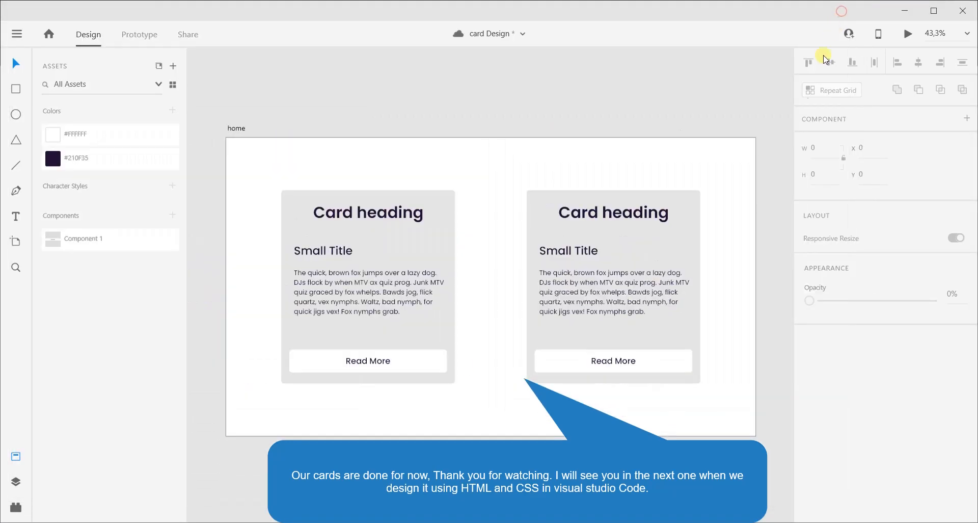